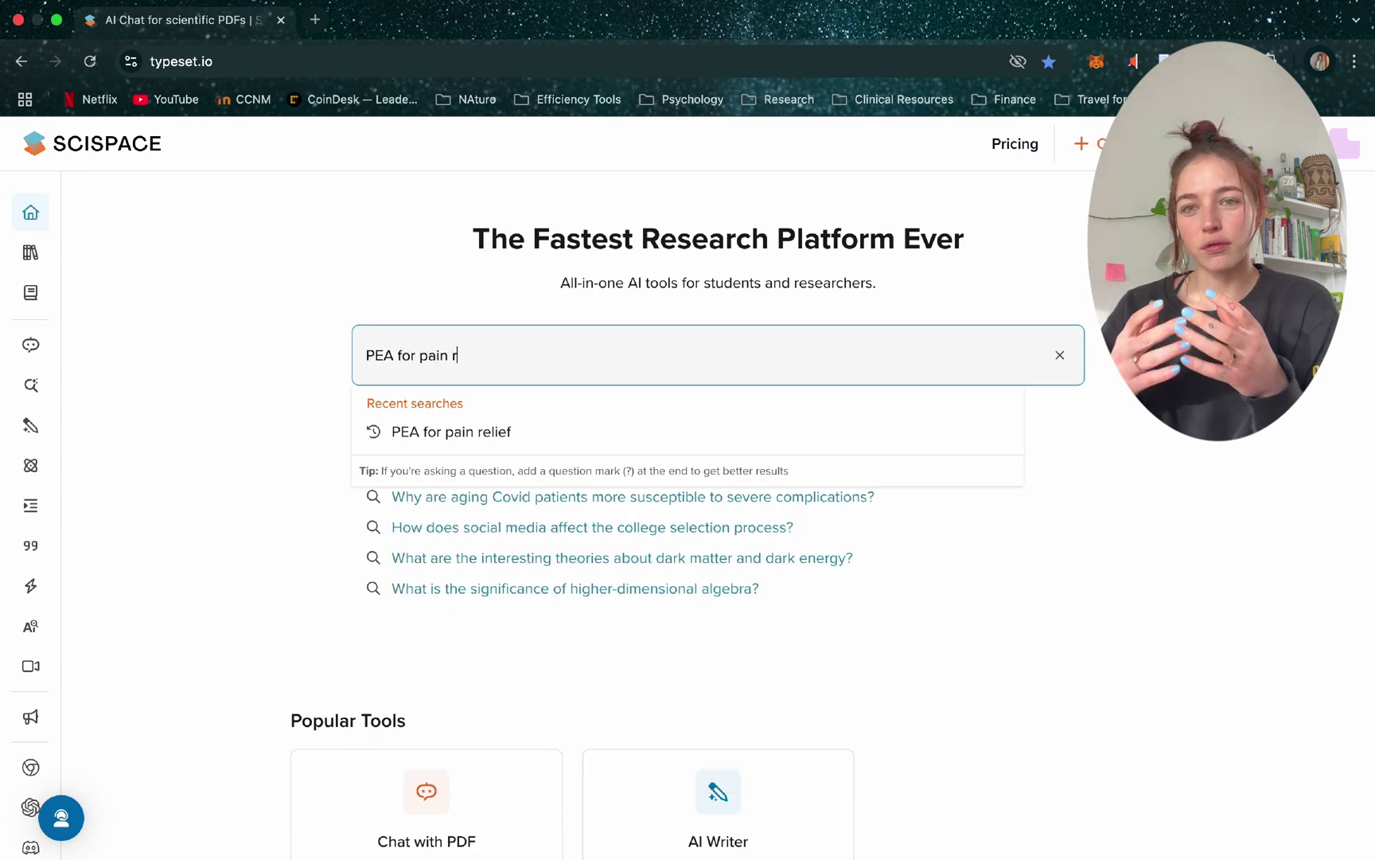
Search for papers on "PEA for pain relief" and expand the full summarized answer from the top 5 papers
{"action": "key", "text": "Return"}
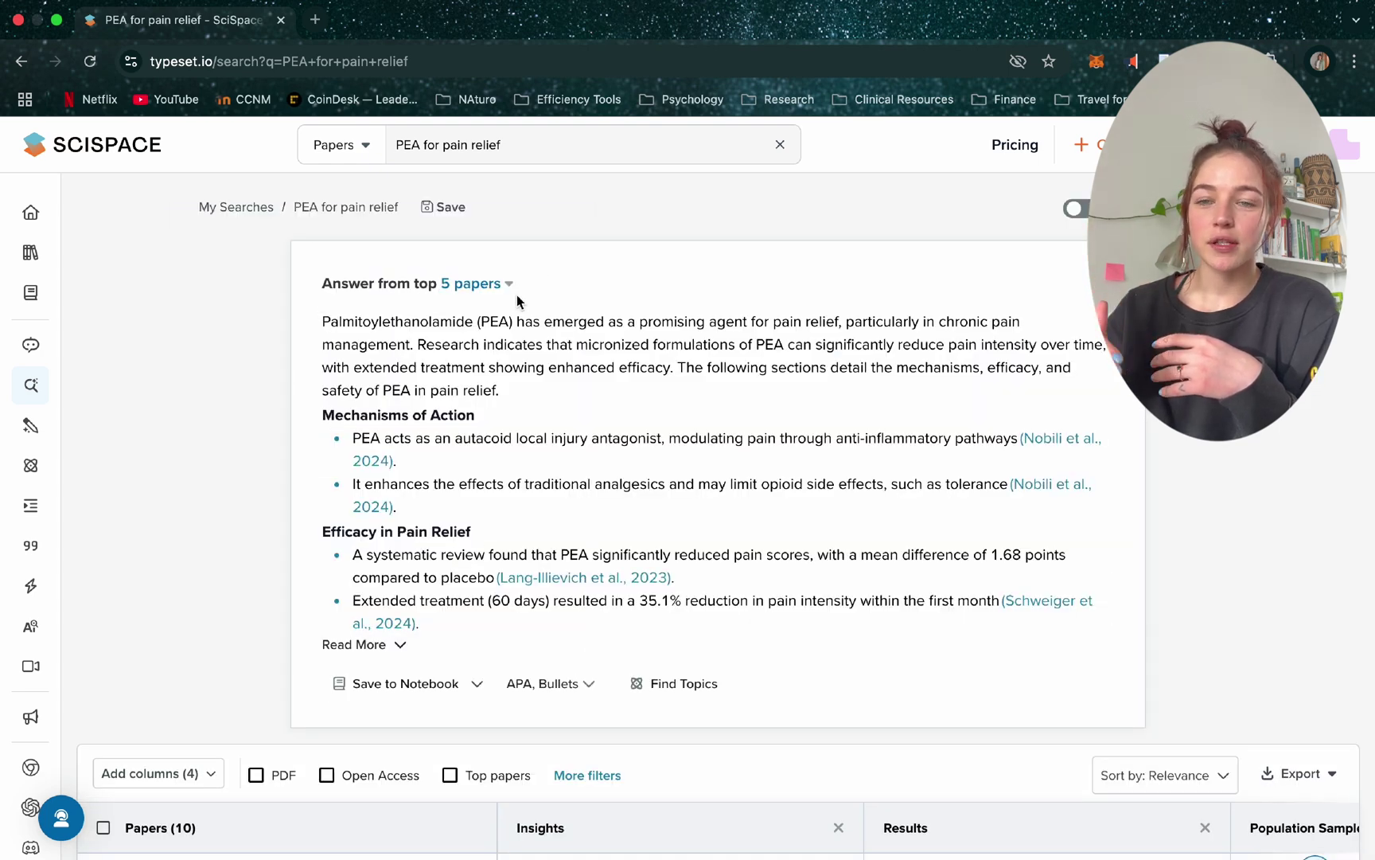
{"action": "left_click_drag", "start_coordinate": [513, 296], "coordinate": [319, 288]}
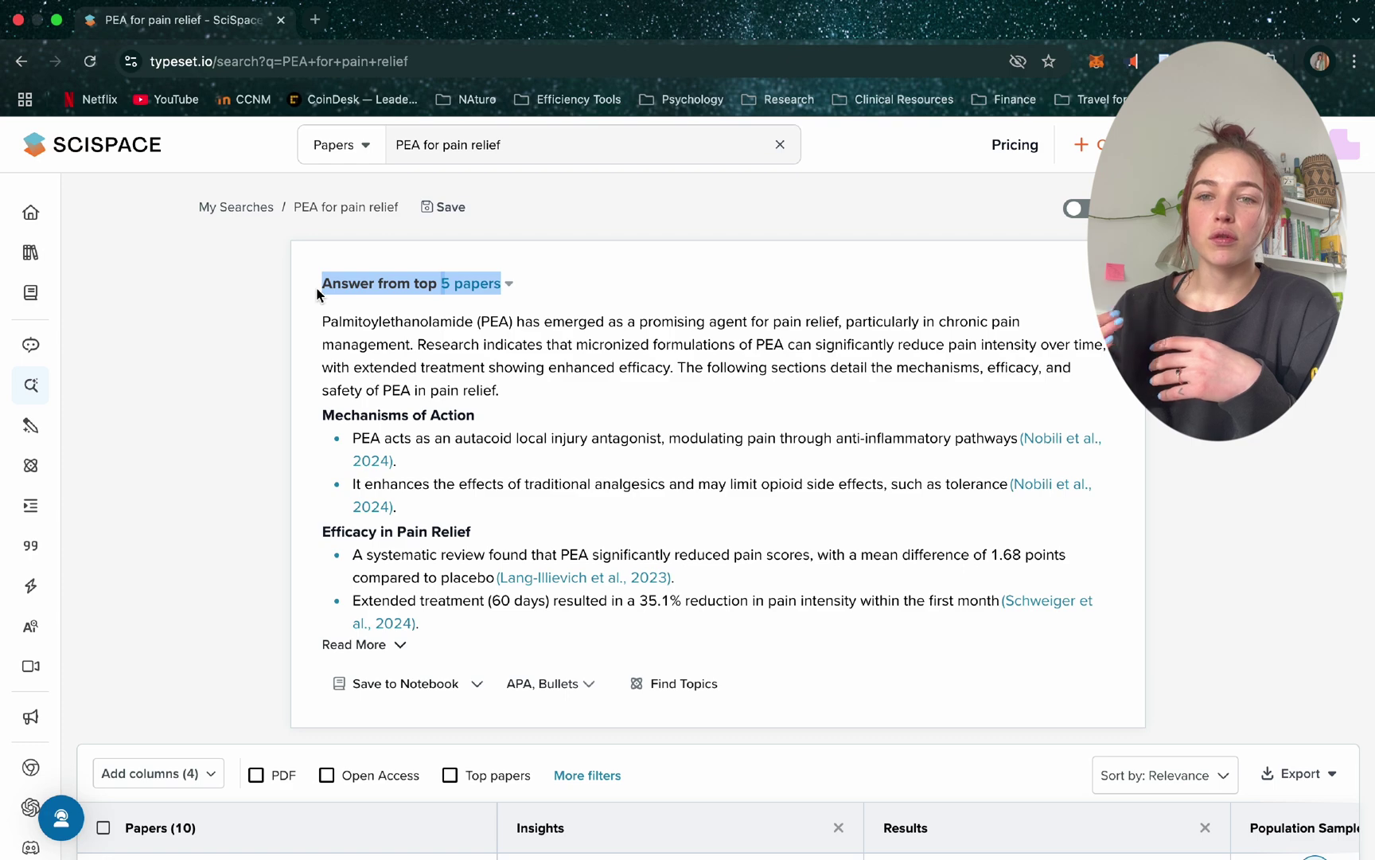
{"action": "left_click", "coordinate": [308, 341]}
{"action": "scroll", "coordinate": [309, 344], "scroll_direction": "down", "scroll_amount": 1}
{"action": "scroll", "coordinate": [310, 346], "scroll_direction": "down", "scroll_amount": 1}
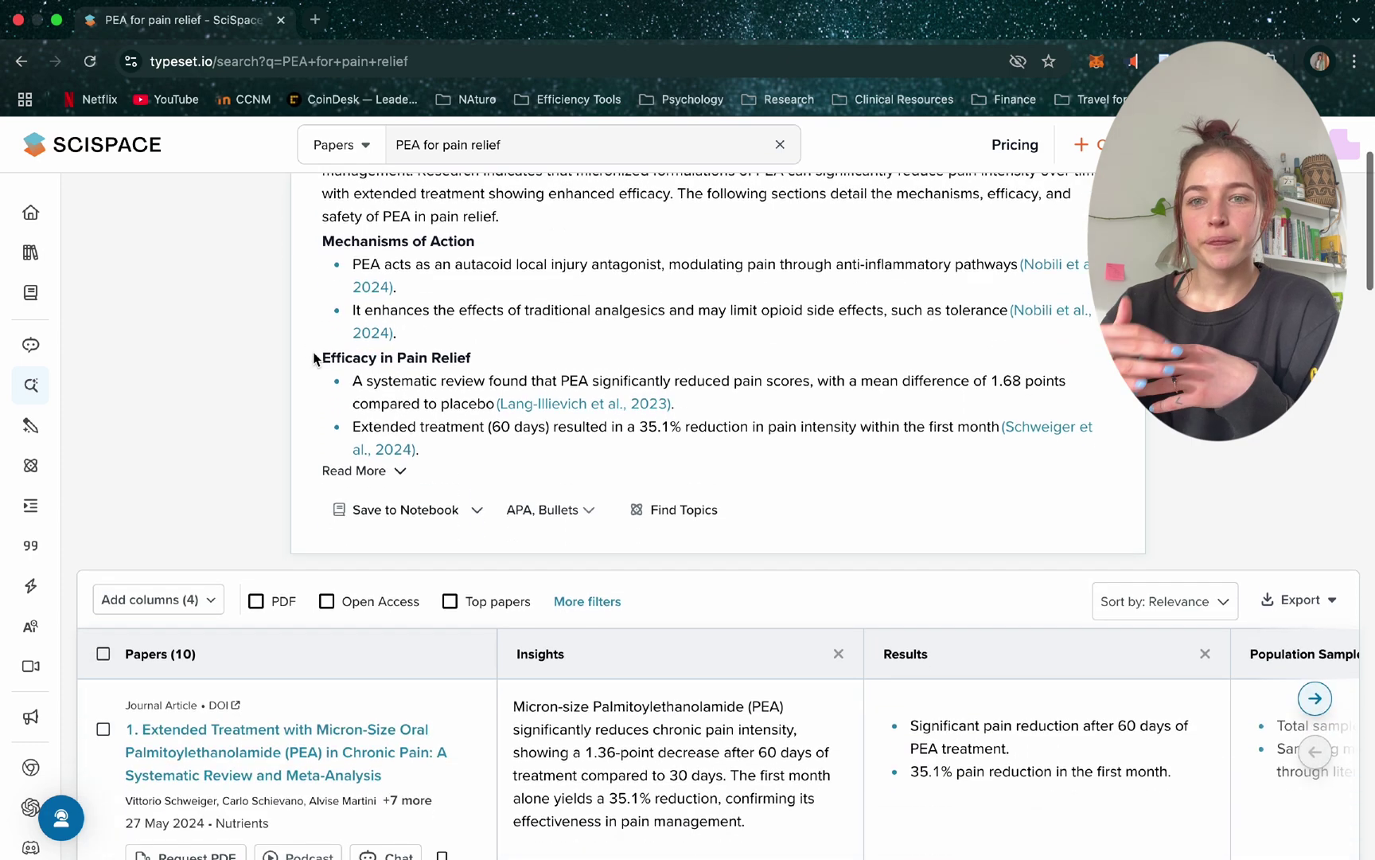
{"action": "left_click", "coordinate": [401, 472]}
{"action": "scroll", "coordinate": [401, 472], "scroll_direction": "down", "scroll_amount": 3}
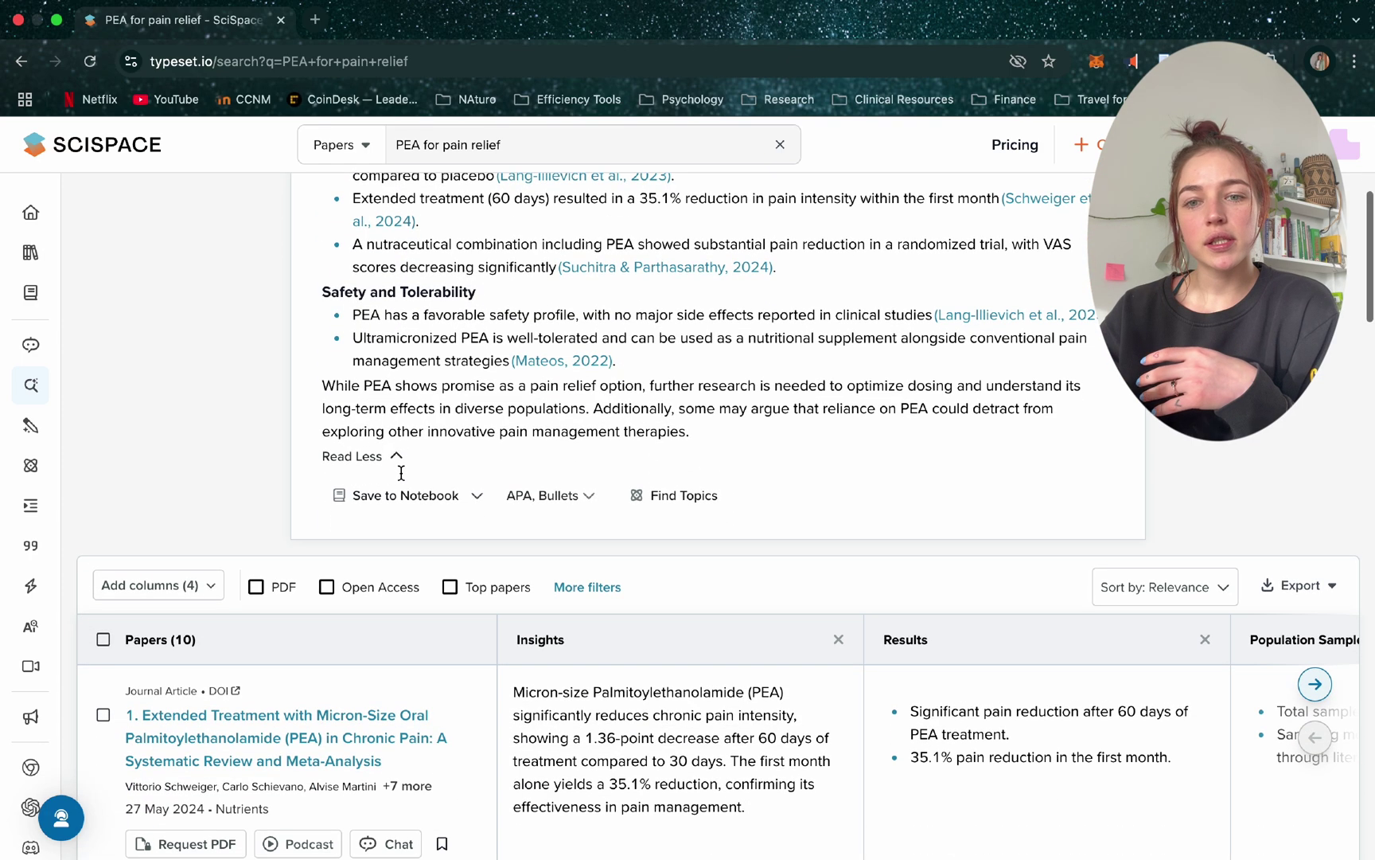
Look through the list of papers found below the summarized answer
{"action": "scroll", "coordinate": [401, 478], "scroll_direction": "down", "scroll_amount": 3}
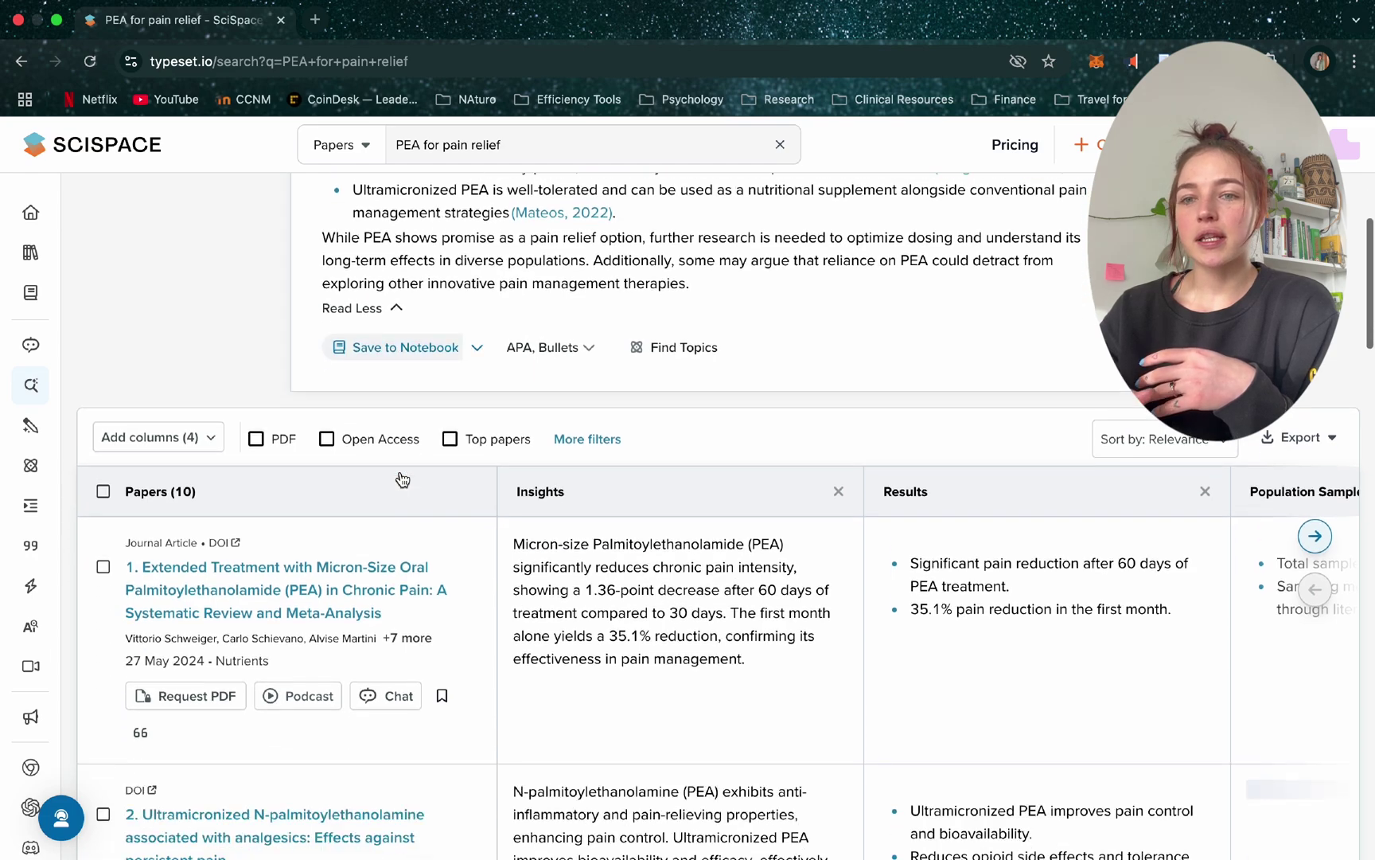
{"action": "scroll", "coordinate": [400, 477], "scroll_direction": "down", "scroll_amount": 2}
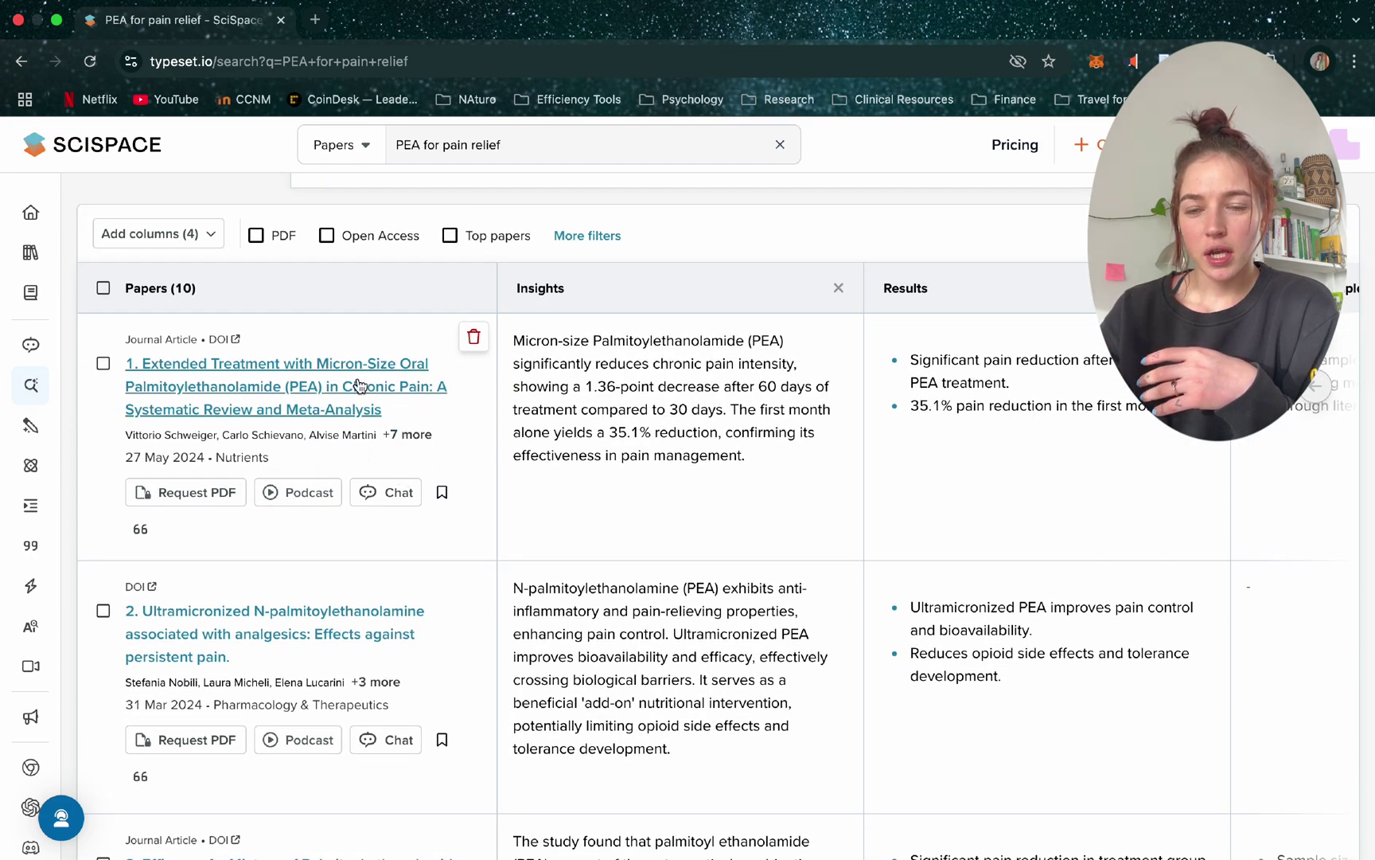
{"action": "scroll", "coordinate": [360, 385], "scroll_direction": "down", "scroll_amount": 2}
{"action": "scroll", "coordinate": [360, 385], "scroll_direction": "down", "scroll_amount": 15}
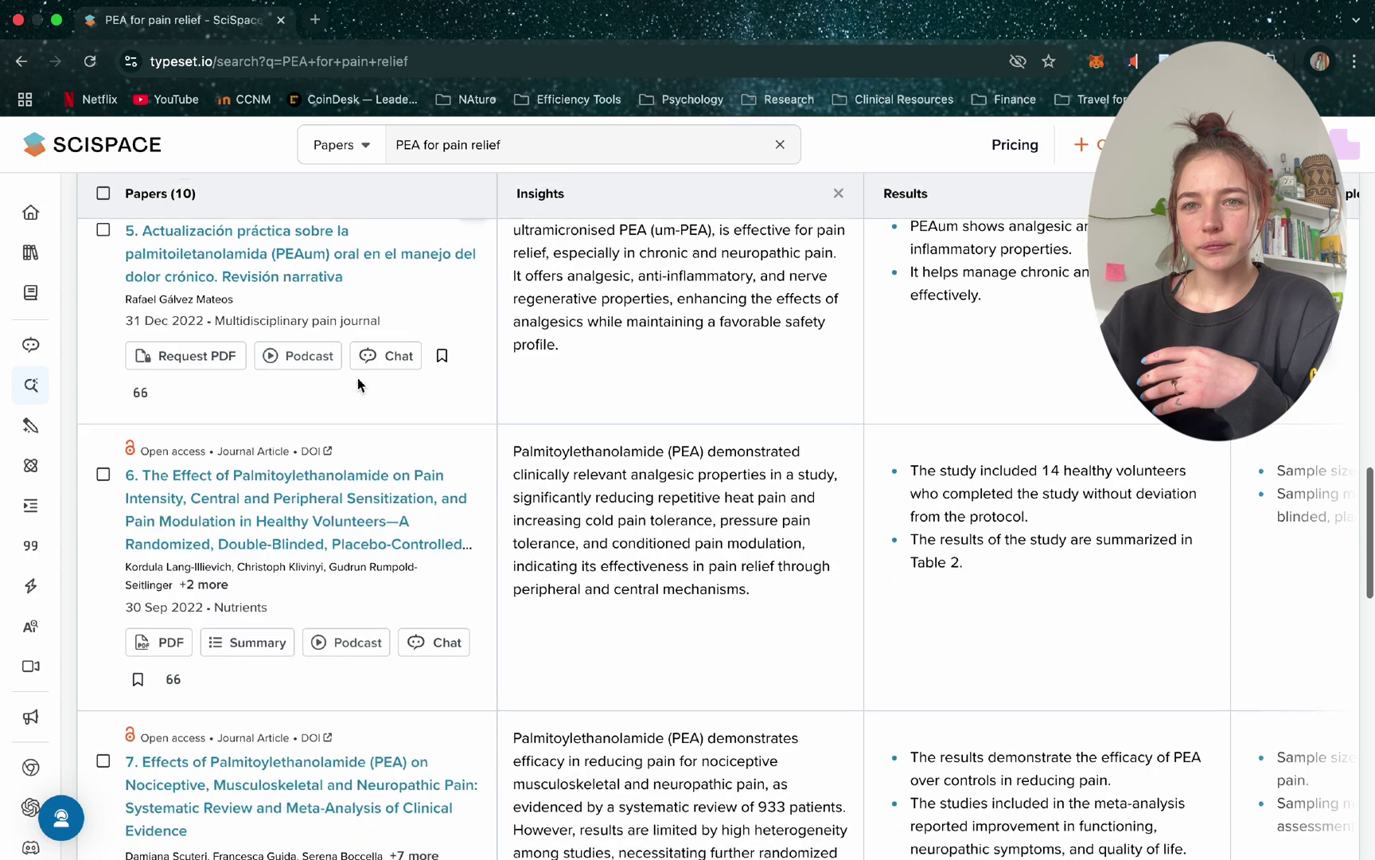
{"action": "scroll", "coordinate": [359, 382], "scroll_direction": "down", "scroll_amount": 2}
{"action": "scroll", "coordinate": [358, 381], "scroll_direction": "up", "scroll_amount": 20}
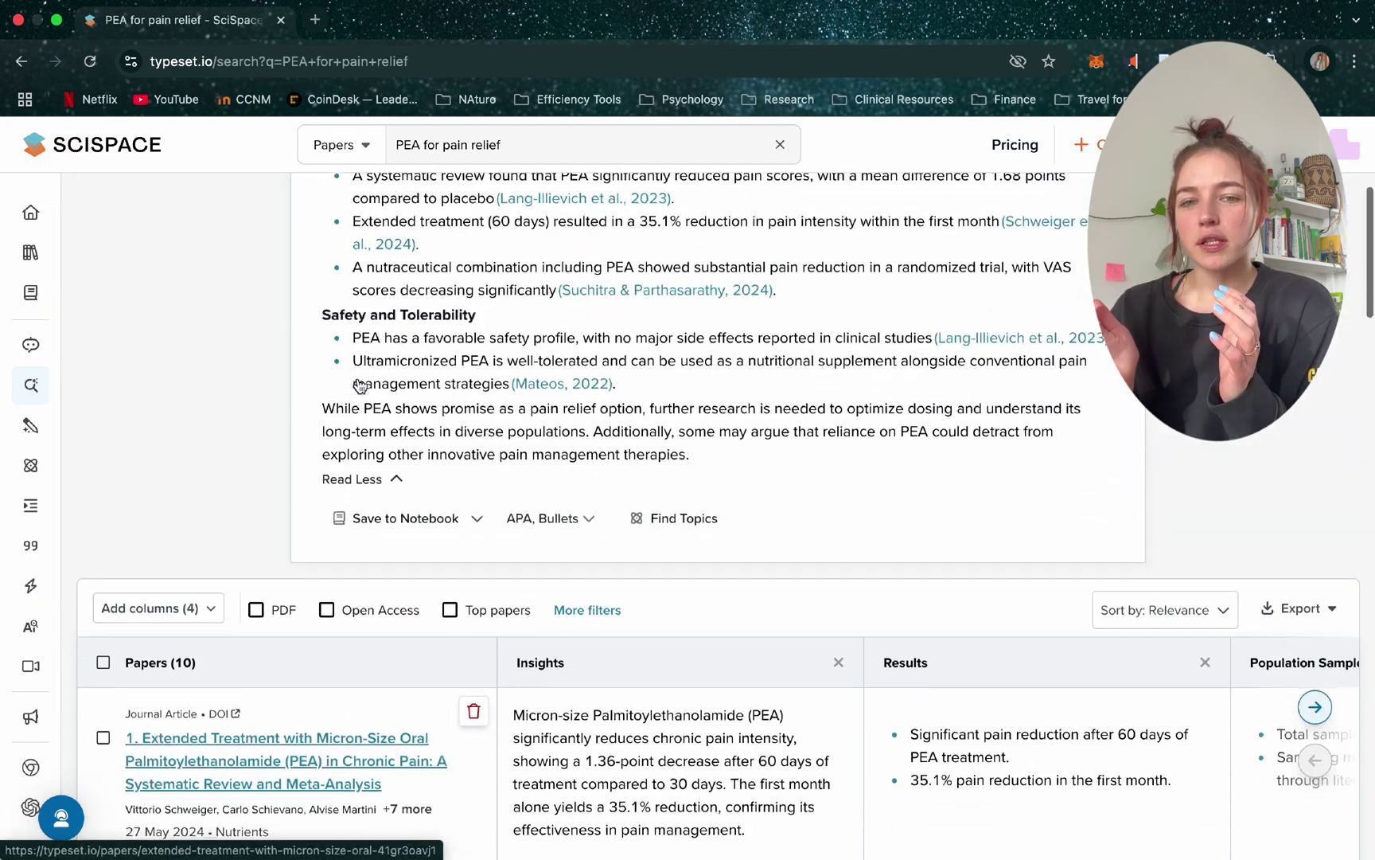
Examine the first paper's Insights, Results and Population Sample entries in the comparison table
{"action": "scroll", "coordinate": [358, 379], "scroll_direction": "down", "scroll_amount": 4}
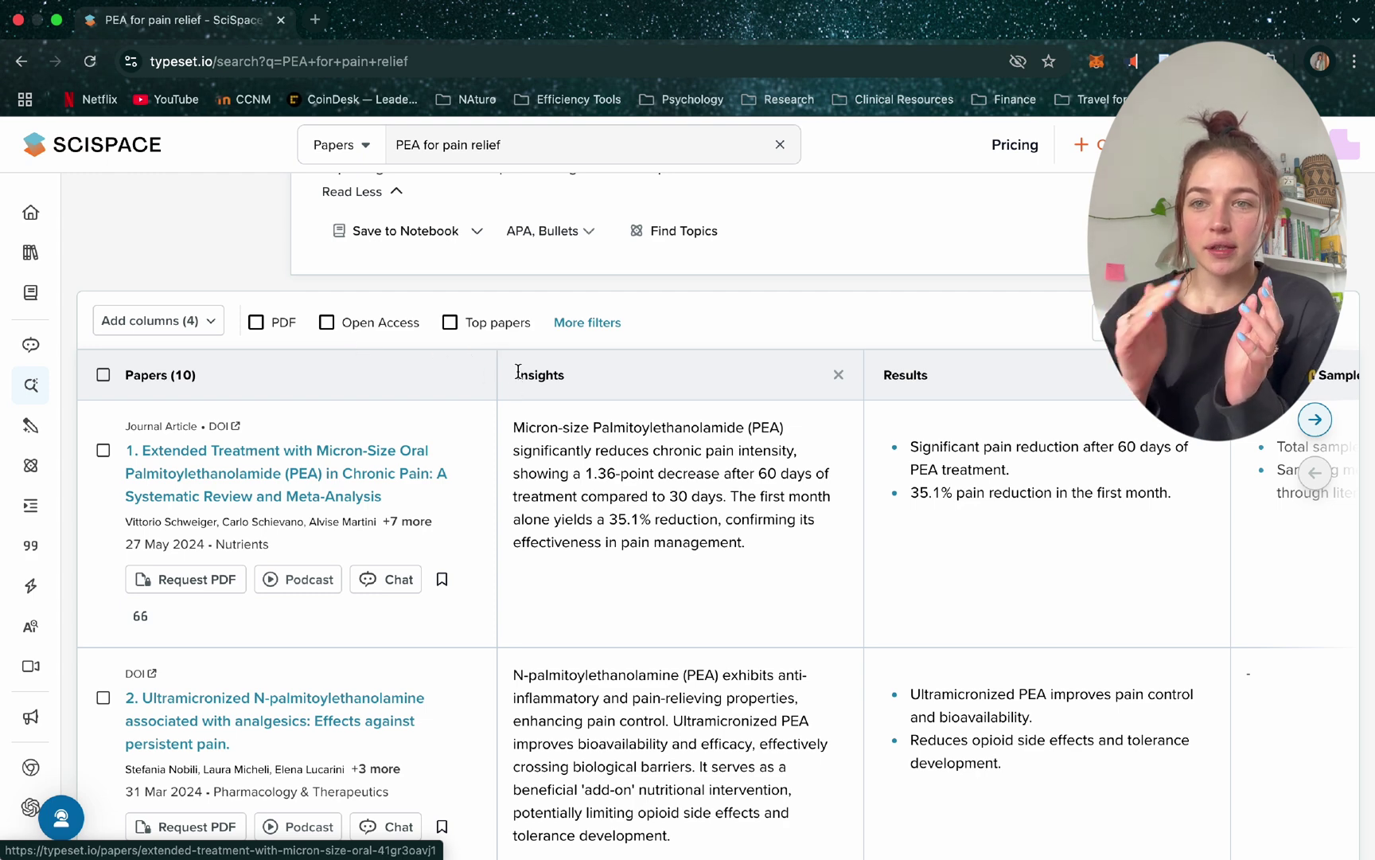
{"action": "left_click", "coordinate": [992, 377]}
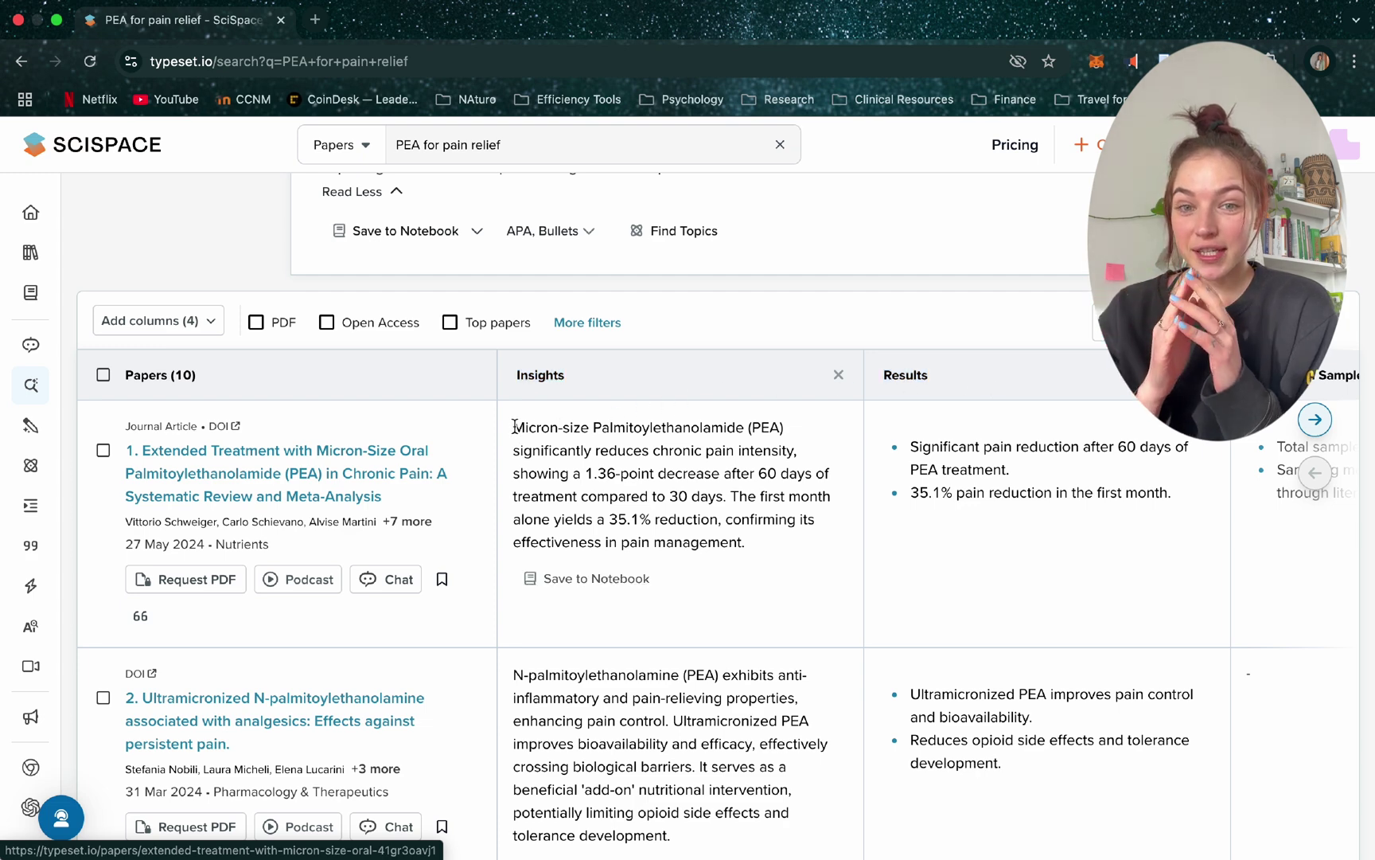
{"action": "left_click_drag", "start_coordinate": [514, 426], "coordinate": [765, 553]}
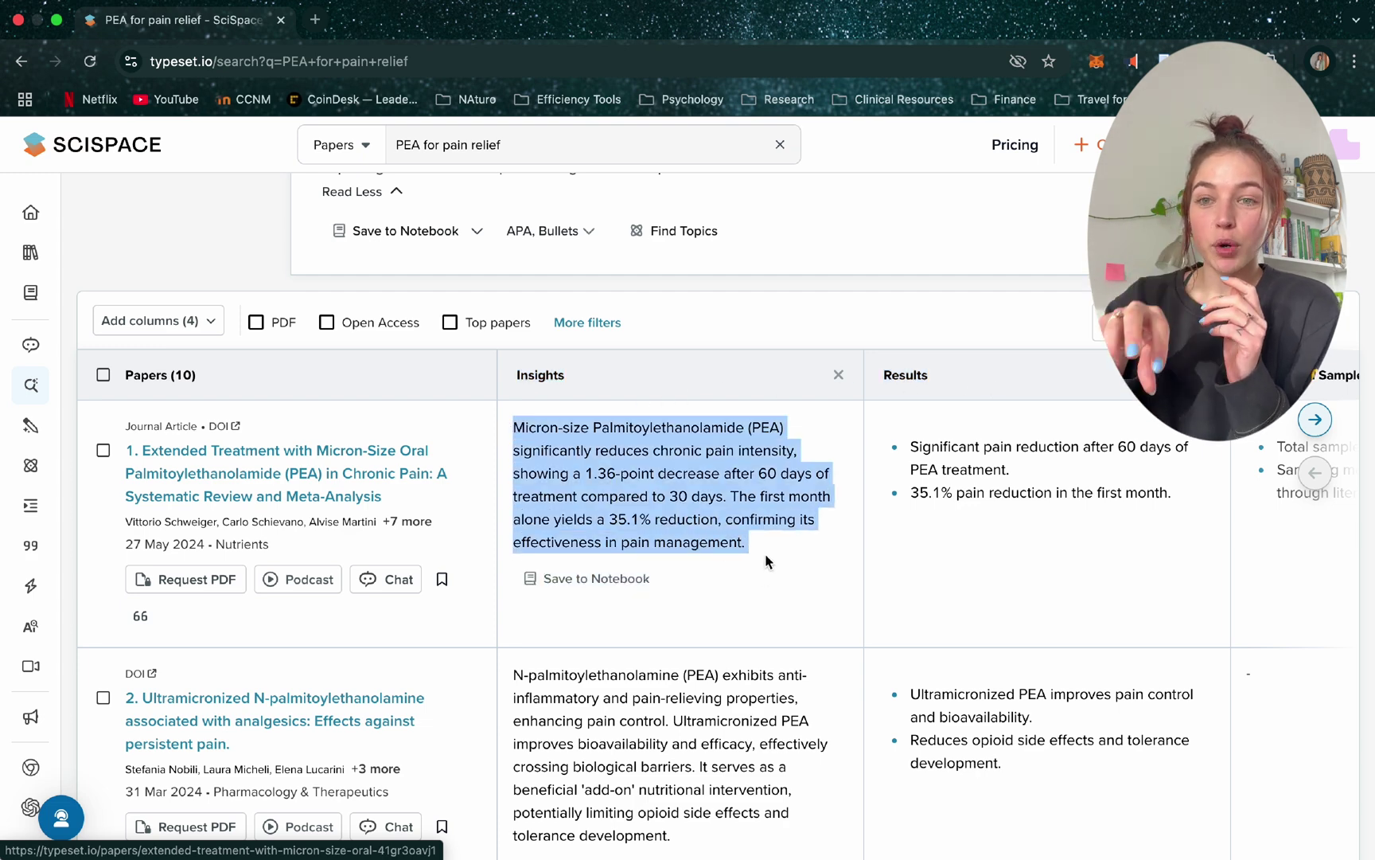
{"action": "left_click", "coordinate": [771, 551]}
{"action": "scroll", "coordinate": [770, 552], "scroll_direction": "right", "scroll_amount": 5}
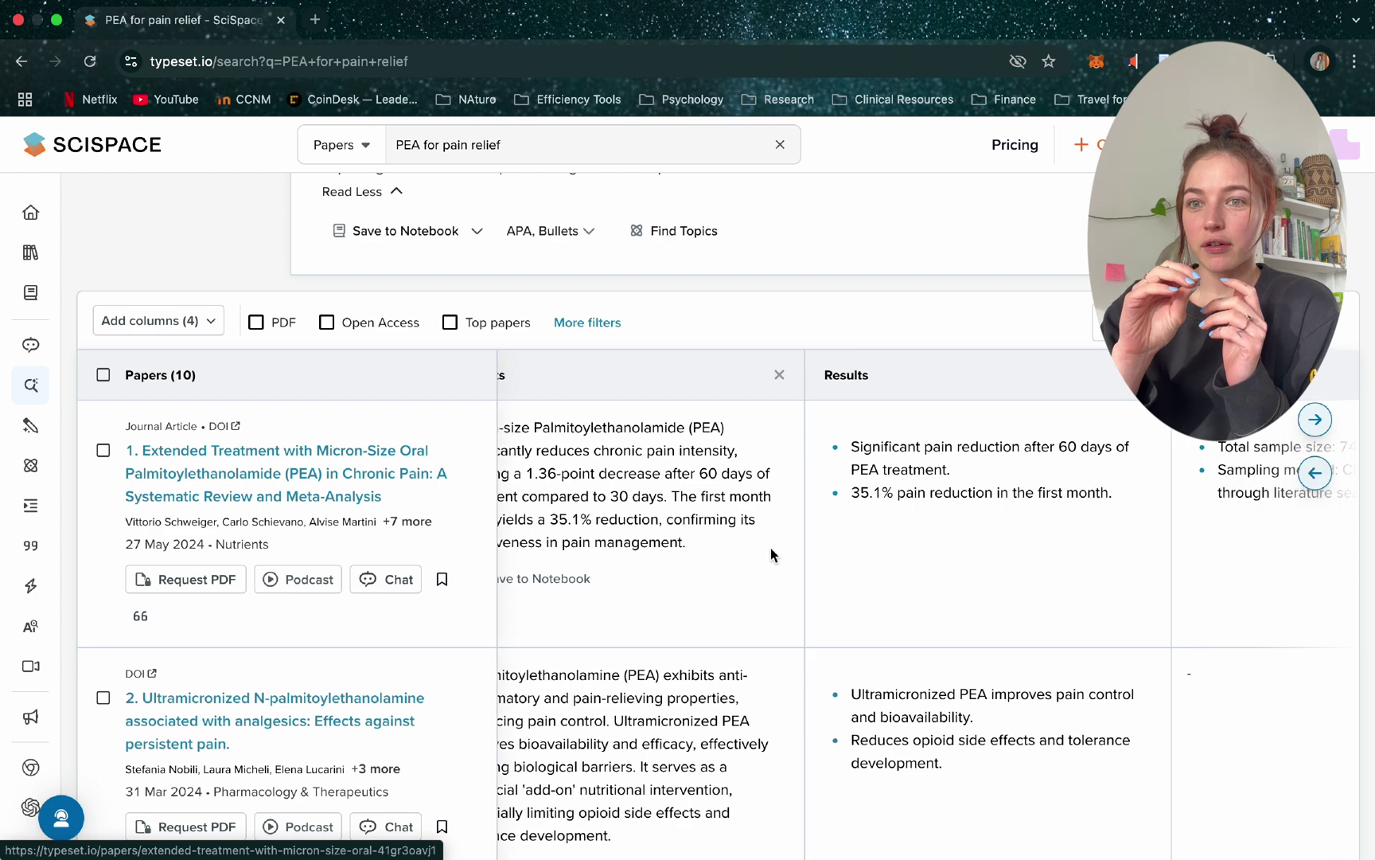
{"action": "scroll", "coordinate": [771, 548], "scroll_direction": "right", "scroll_amount": 2}
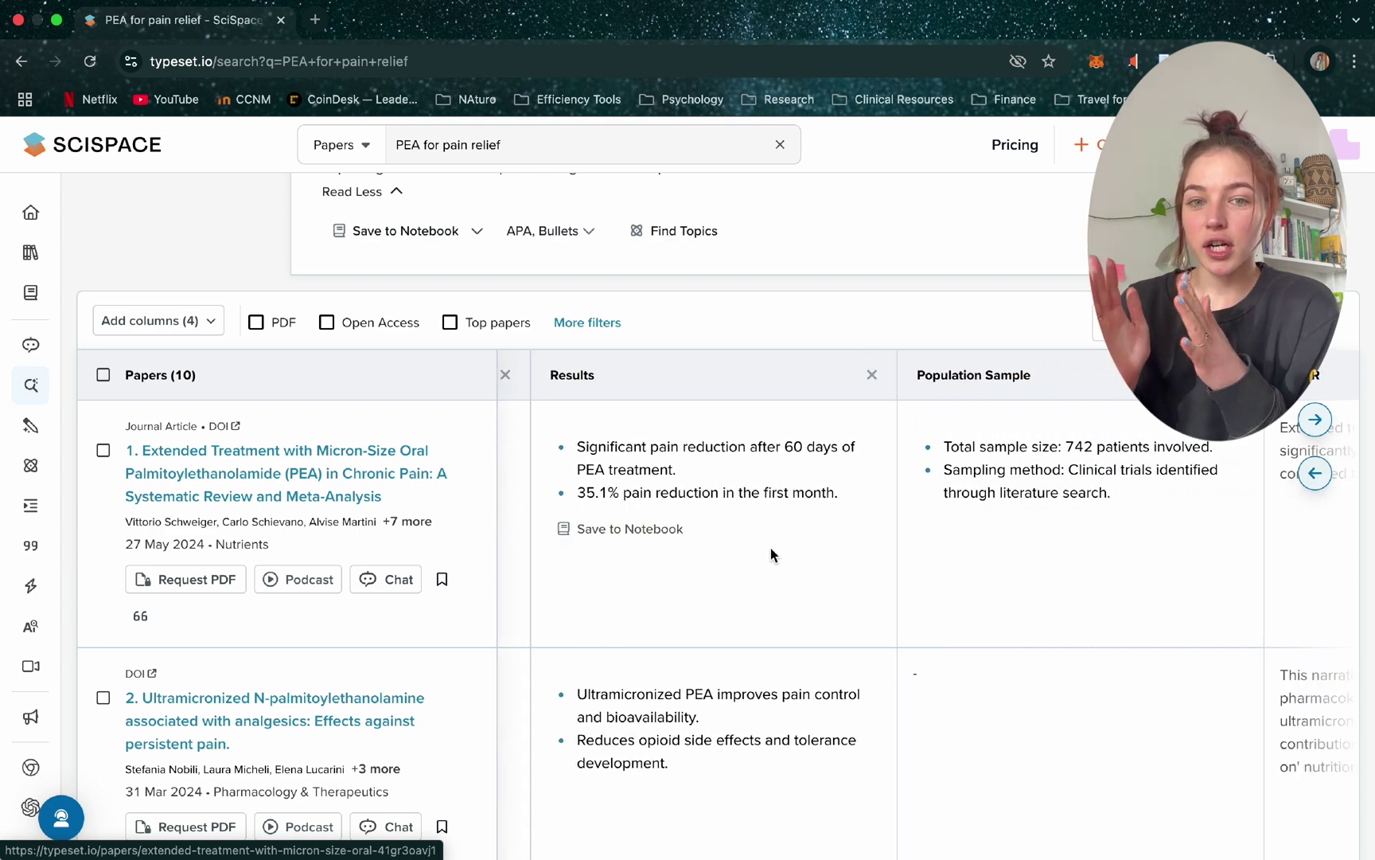
{"action": "left_click", "coordinate": [860, 447]}
{"action": "scroll", "coordinate": [858, 442], "scroll_direction": "right", "scroll_amount": 7}
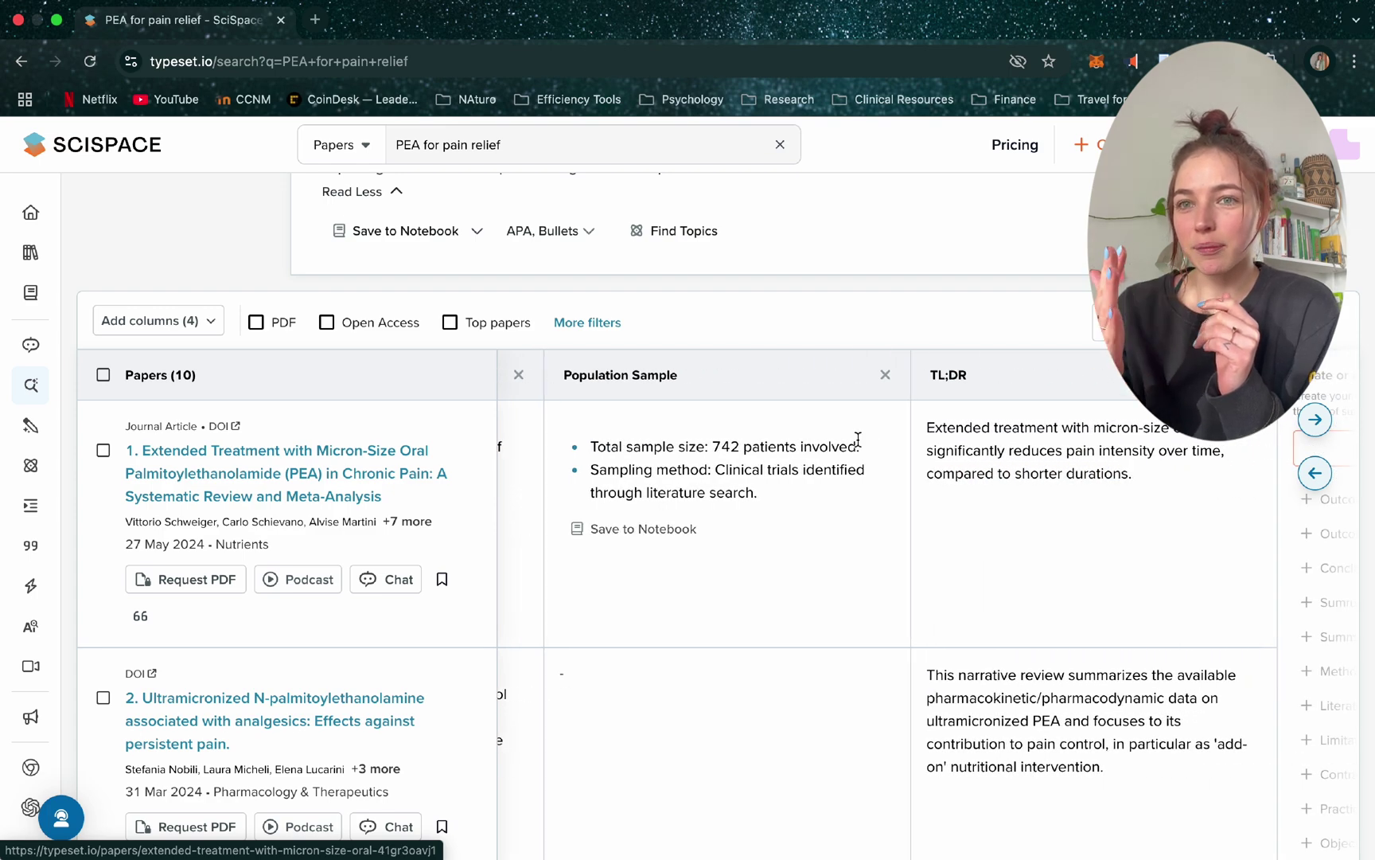
Compare the sample sizes of the first and third papers in the Population Sample column
{"action": "scroll", "coordinate": [858, 439], "scroll_direction": "down", "scroll_amount": 3}
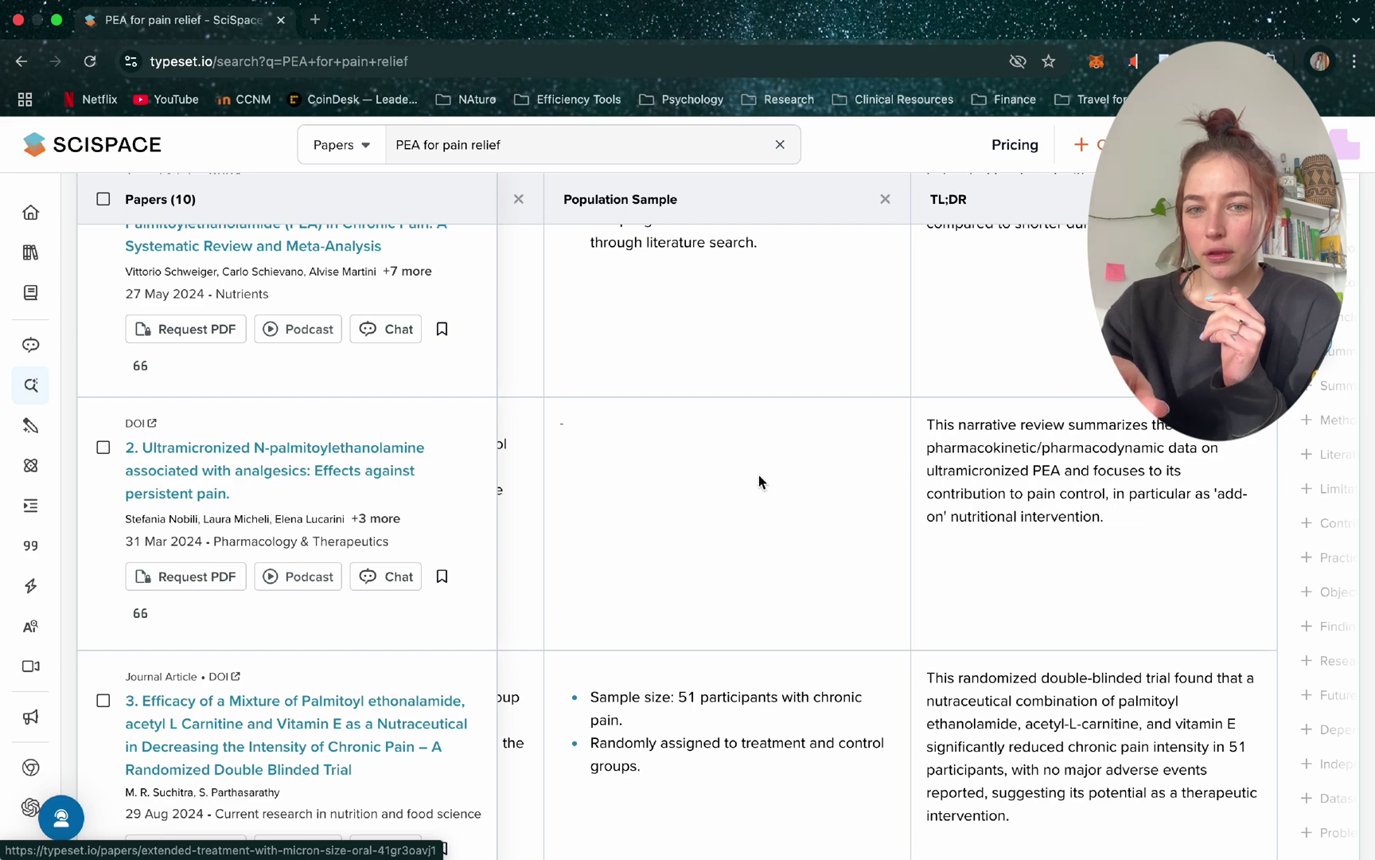
{"action": "scroll", "coordinate": [758, 482], "scroll_direction": "down", "scroll_amount": 3}
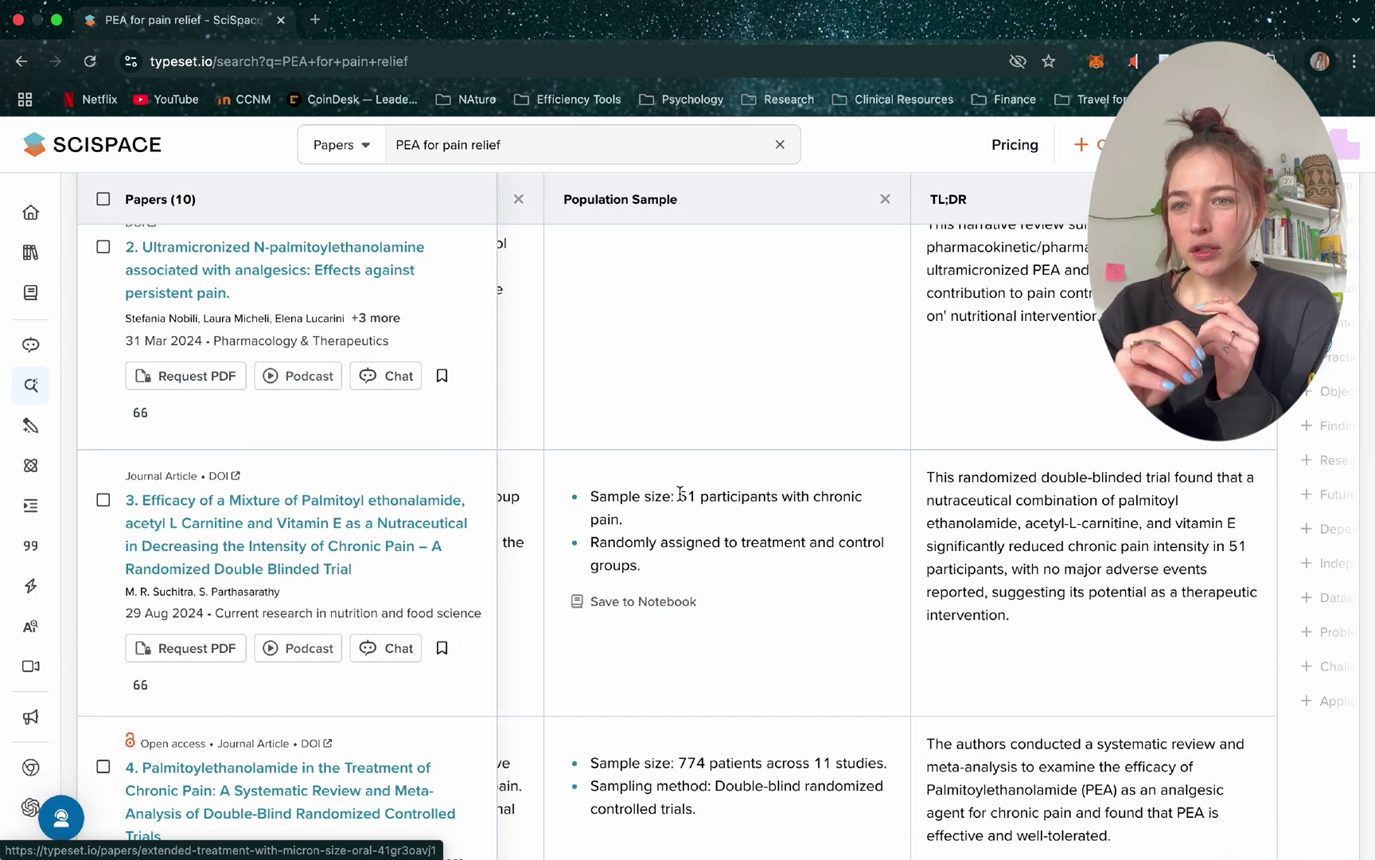
{"action": "left_click_drag", "start_coordinate": [679, 495], "coordinate": [699, 526]}
{"action": "left_click", "coordinate": [700, 525]}
{"action": "scroll", "coordinate": [698, 521], "scroll_direction": "up", "scroll_amount": 5}
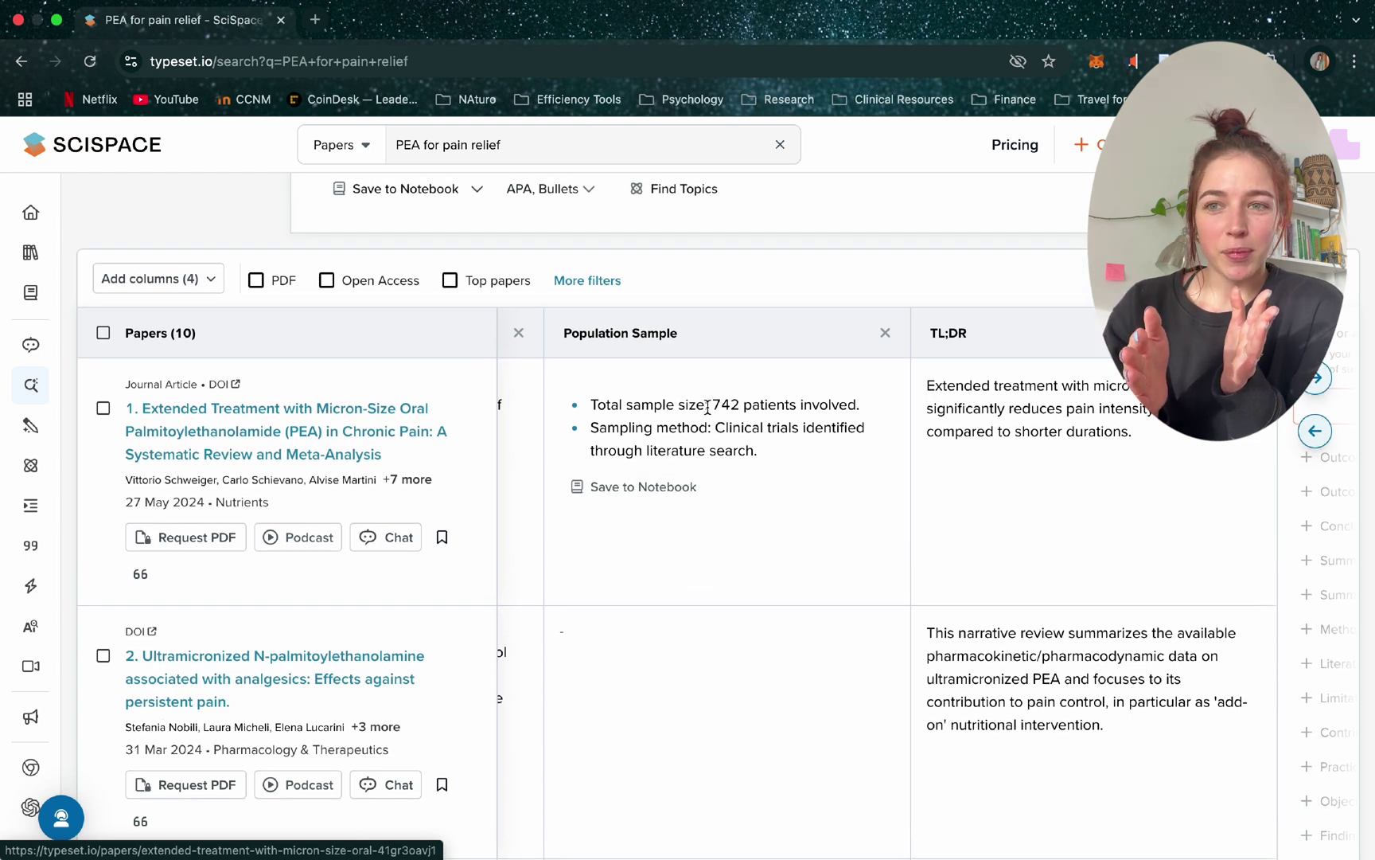
{"action": "left_click_drag", "start_coordinate": [707, 407], "coordinate": [863, 406]}
{"action": "left_click", "coordinate": [873, 411]}
Create a custom column named "Outcomes measured" in the papers table
{"action": "scroll", "coordinate": [873, 408], "scroll_direction": "right", "scroll_amount": 5}
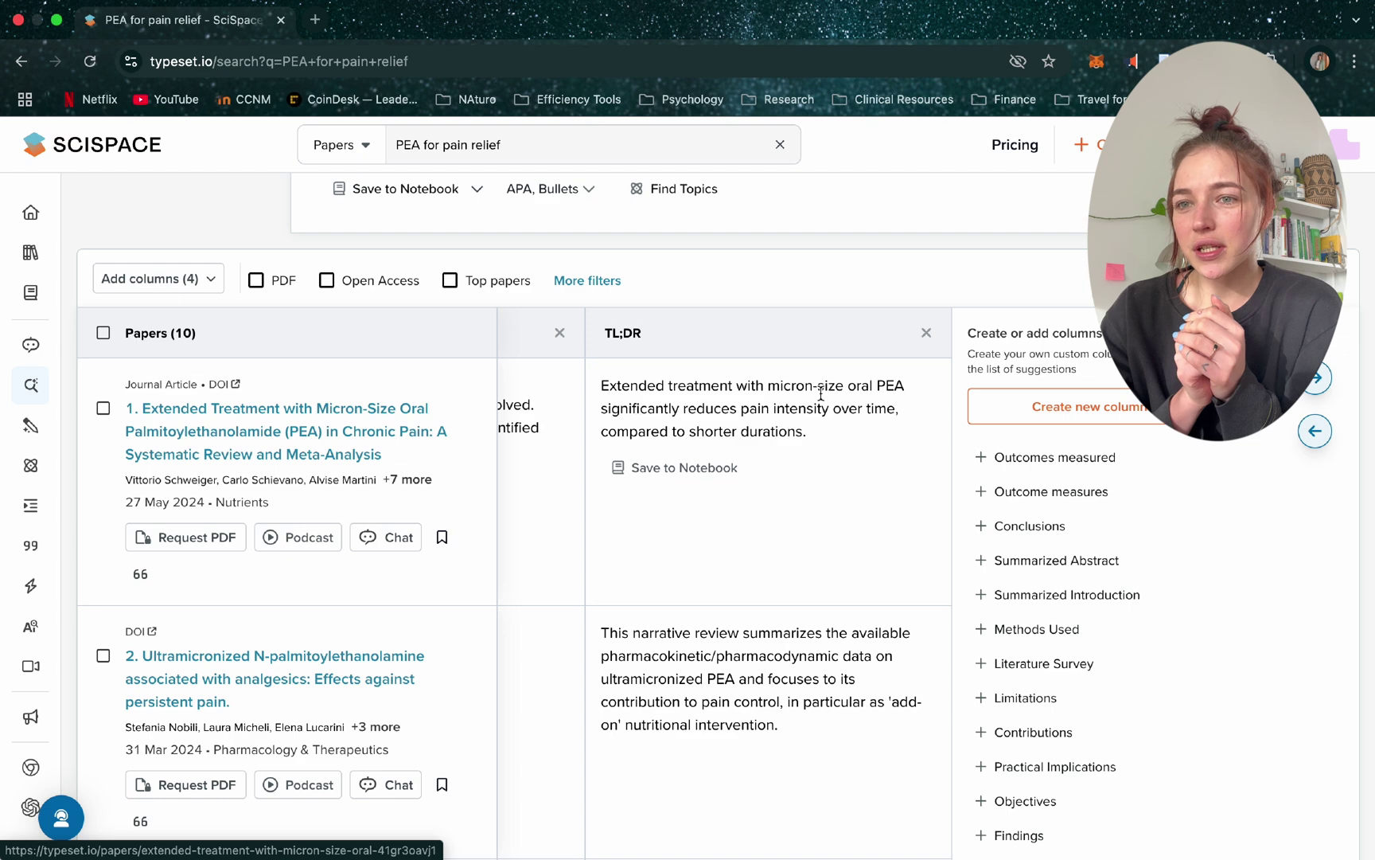
{"action": "left_click", "coordinate": [1064, 420]}
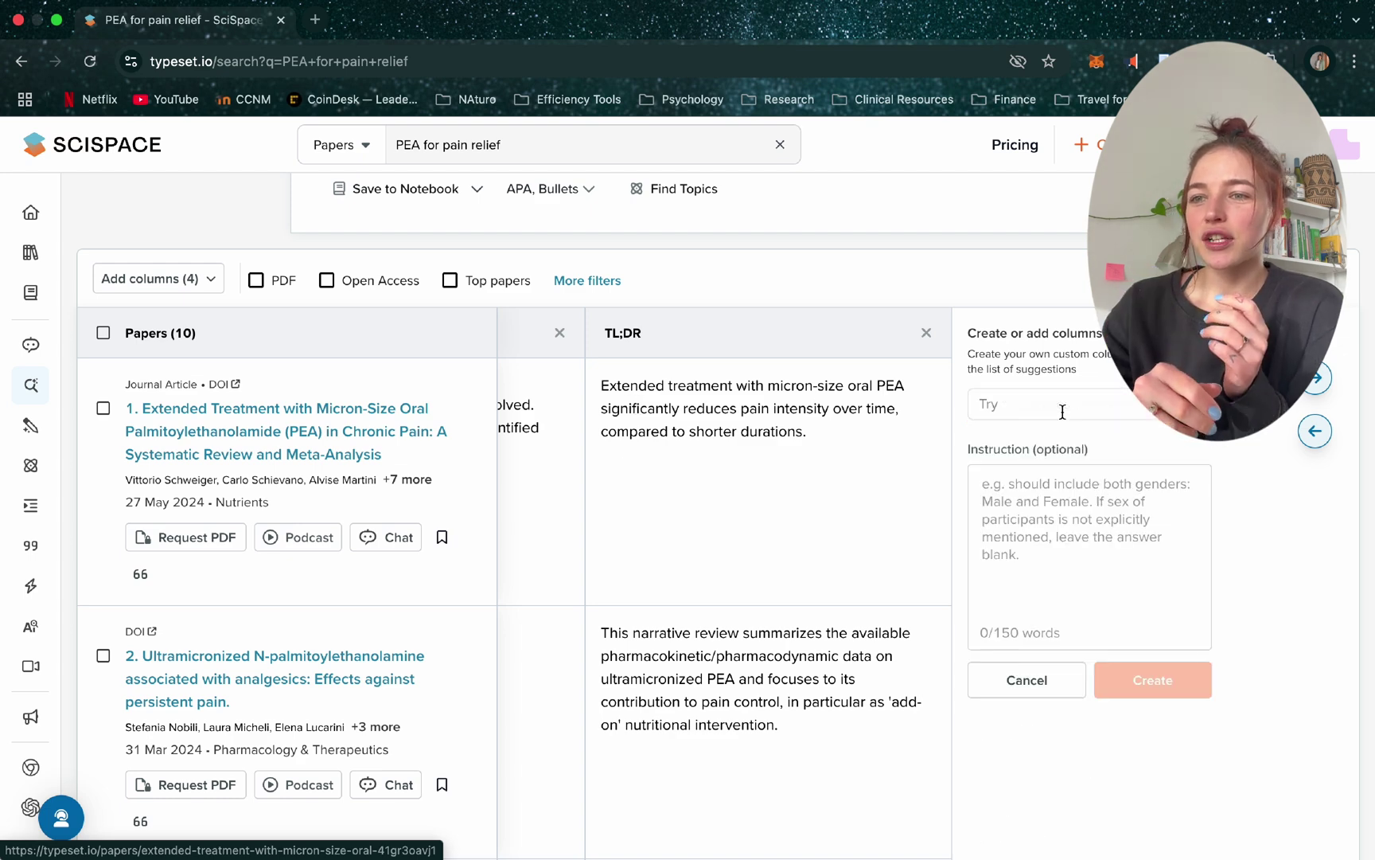
{"action": "type", "text": "Out"}
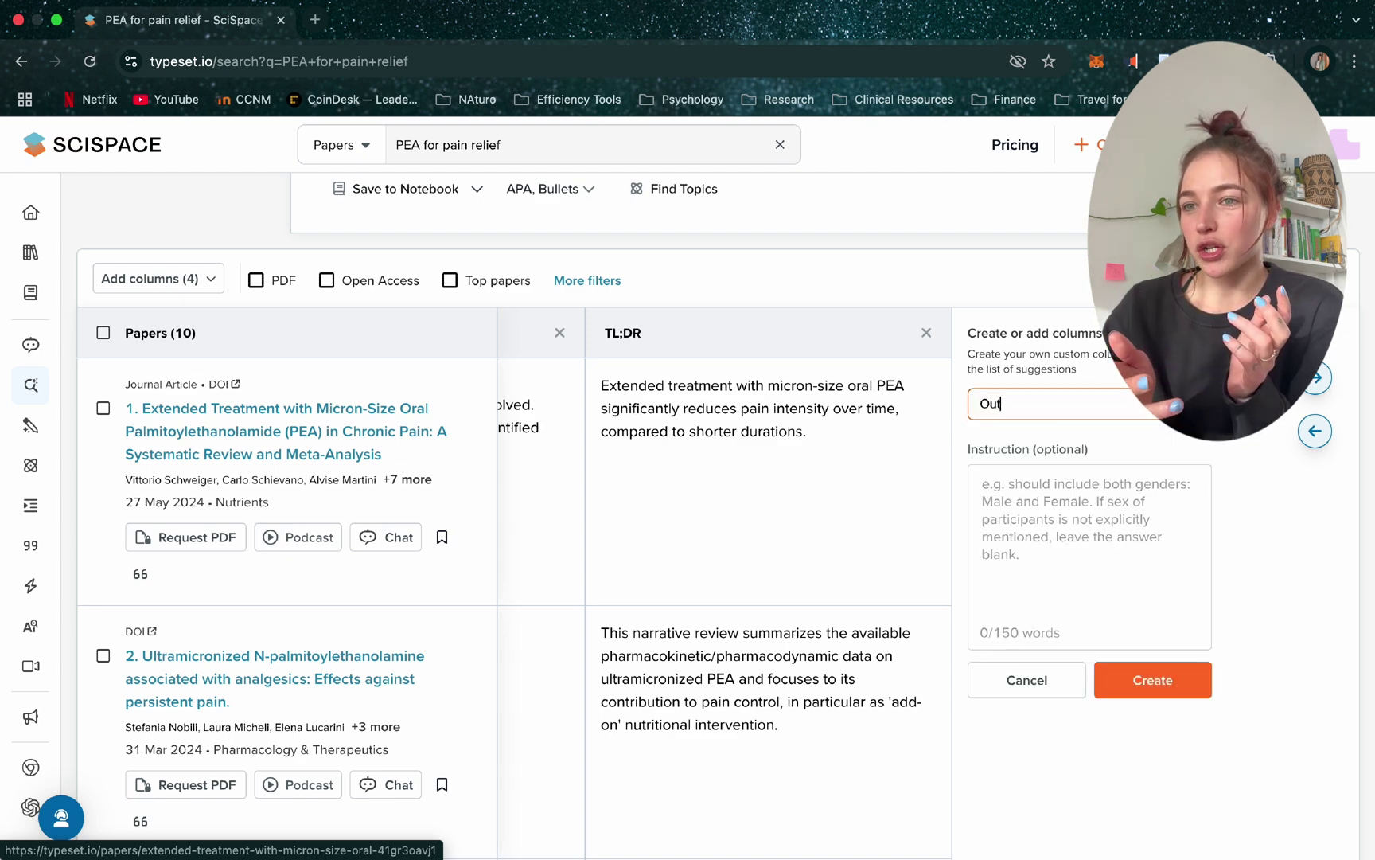
{"action": "type", "text": "comes measured"}
{"action": "key", "text": "Return"}
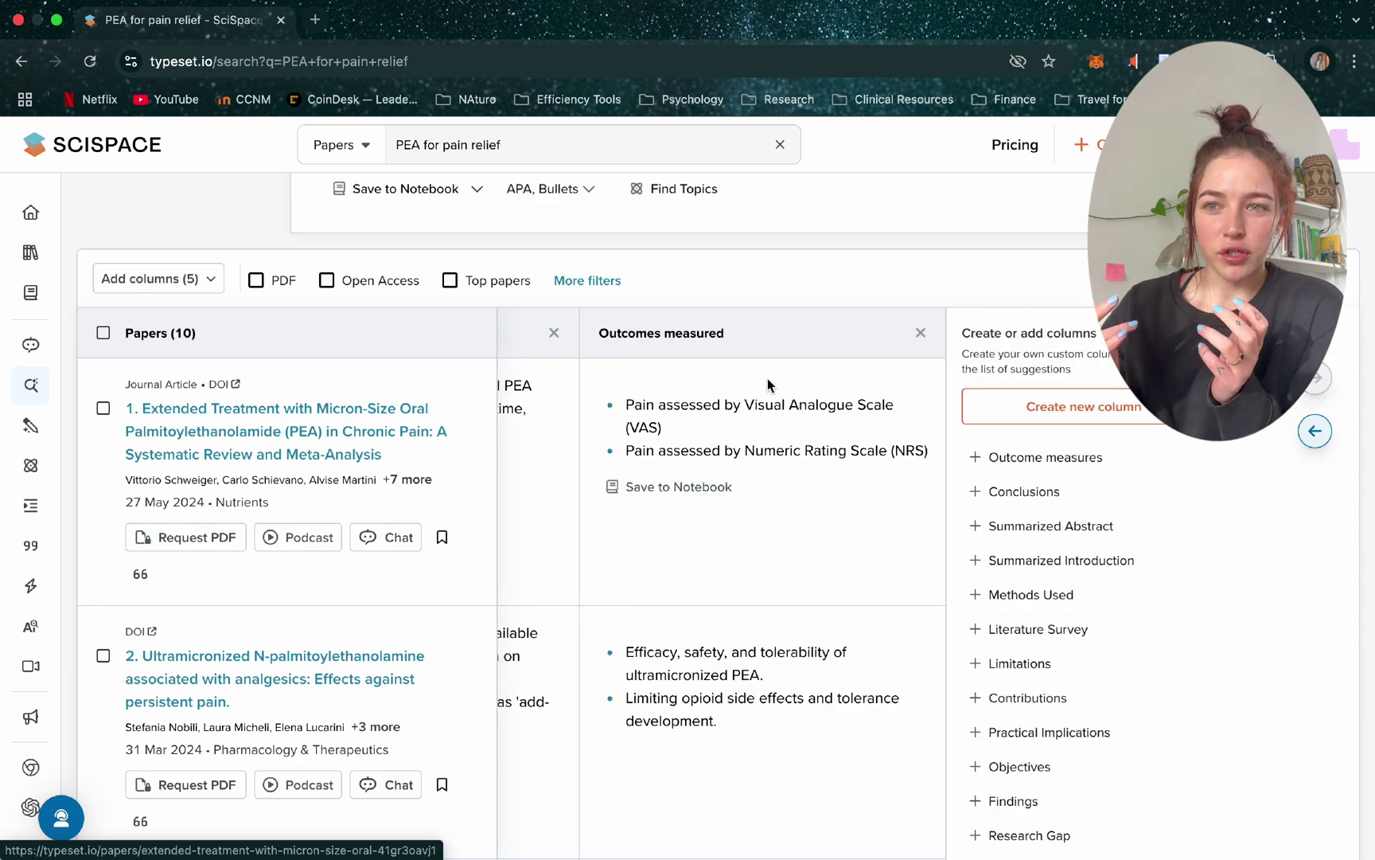
Review which pain scales and other outcomes the papers used in the Outcomes measured column
{"action": "left_click_drag", "start_coordinate": [743, 405], "coordinate": [921, 410]}
{"action": "left_click", "coordinate": [918, 409]}
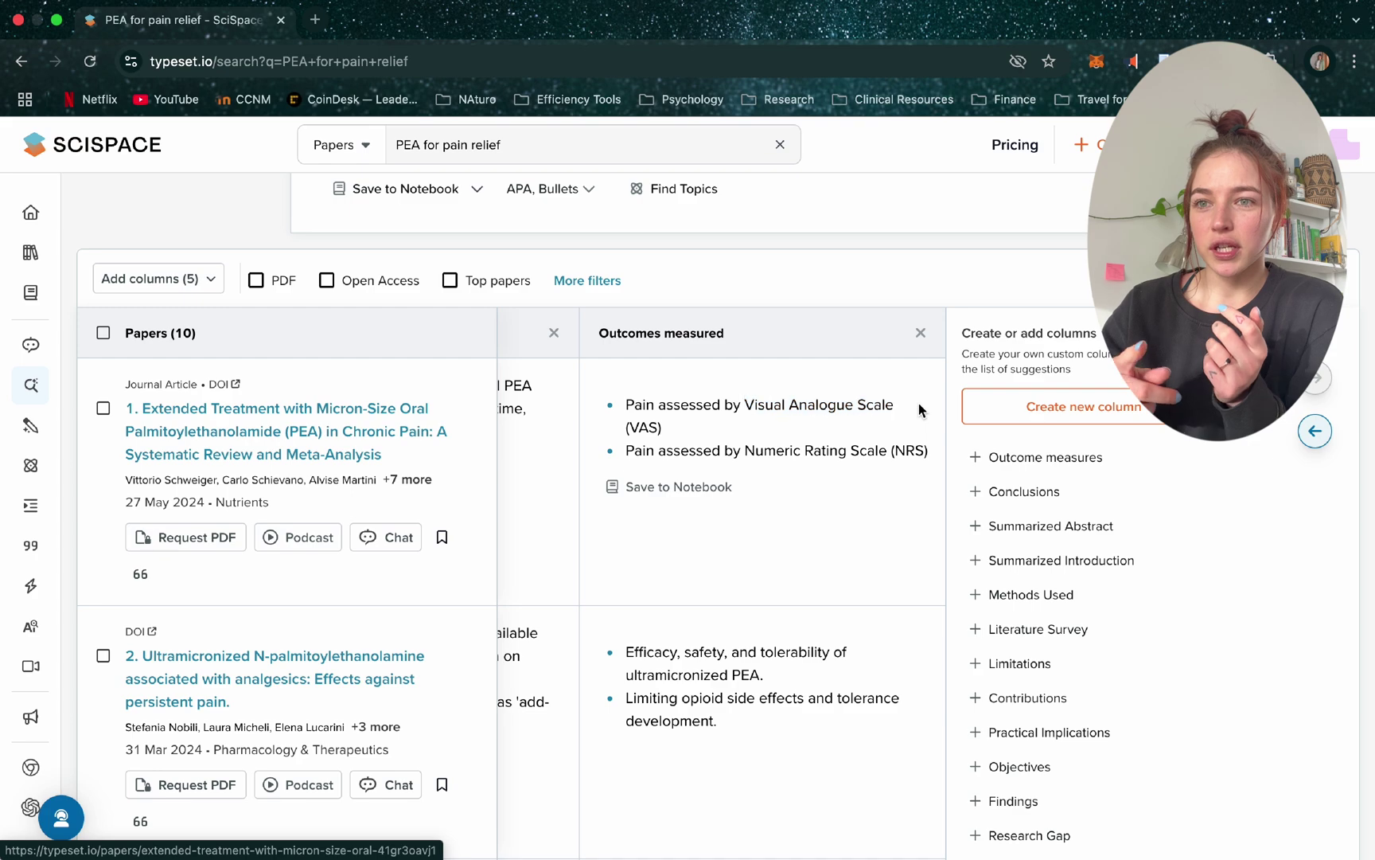
{"action": "scroll", "coordinate": [918, 410], "scroll_direction": "down", "scroll_amount": 5}
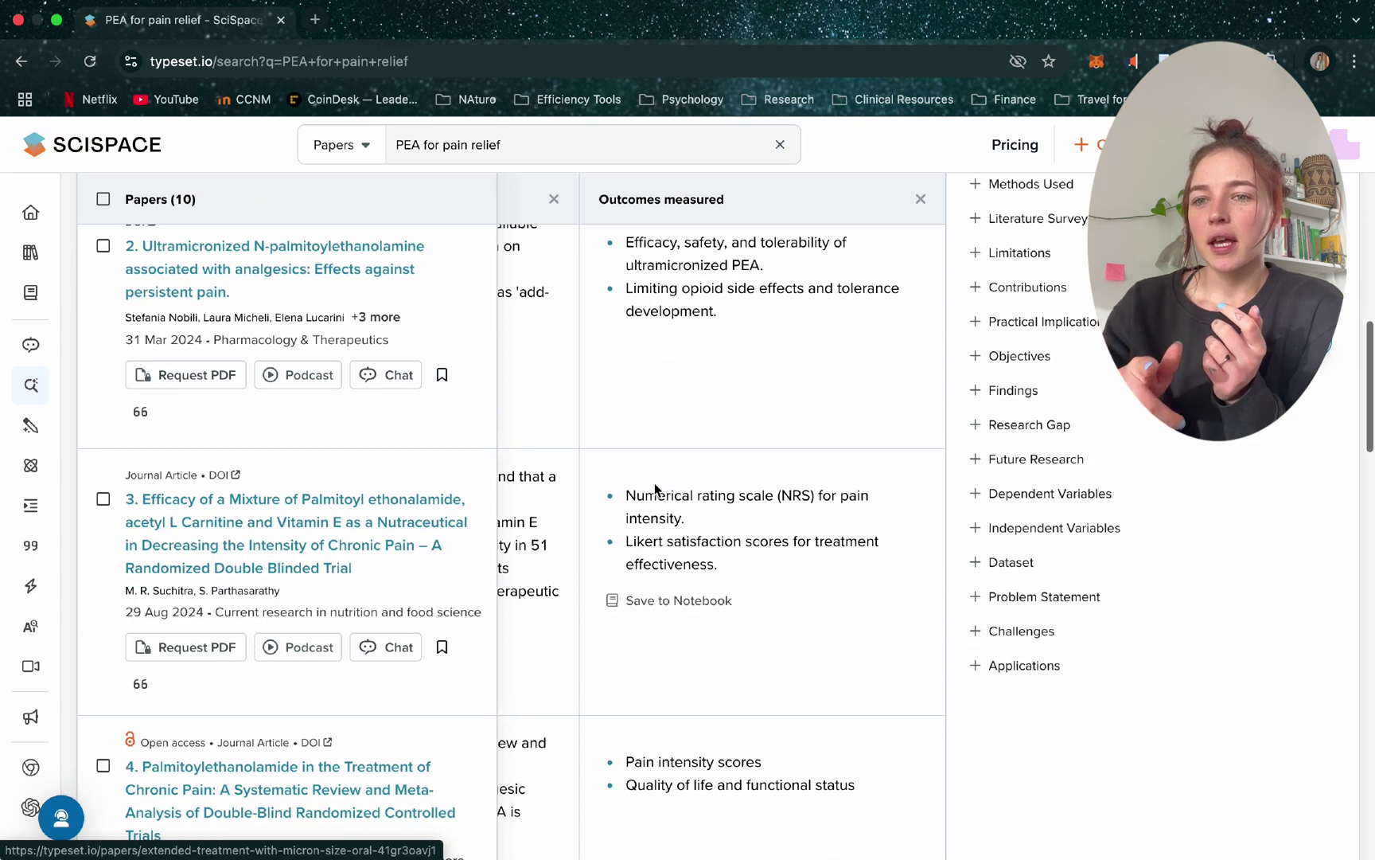
{"action": "left_click_drag", "start_coordinate": [699, 491], "coordinate": [820, 493]}
{"action": "left_click", "coordinate": [807, 731]}
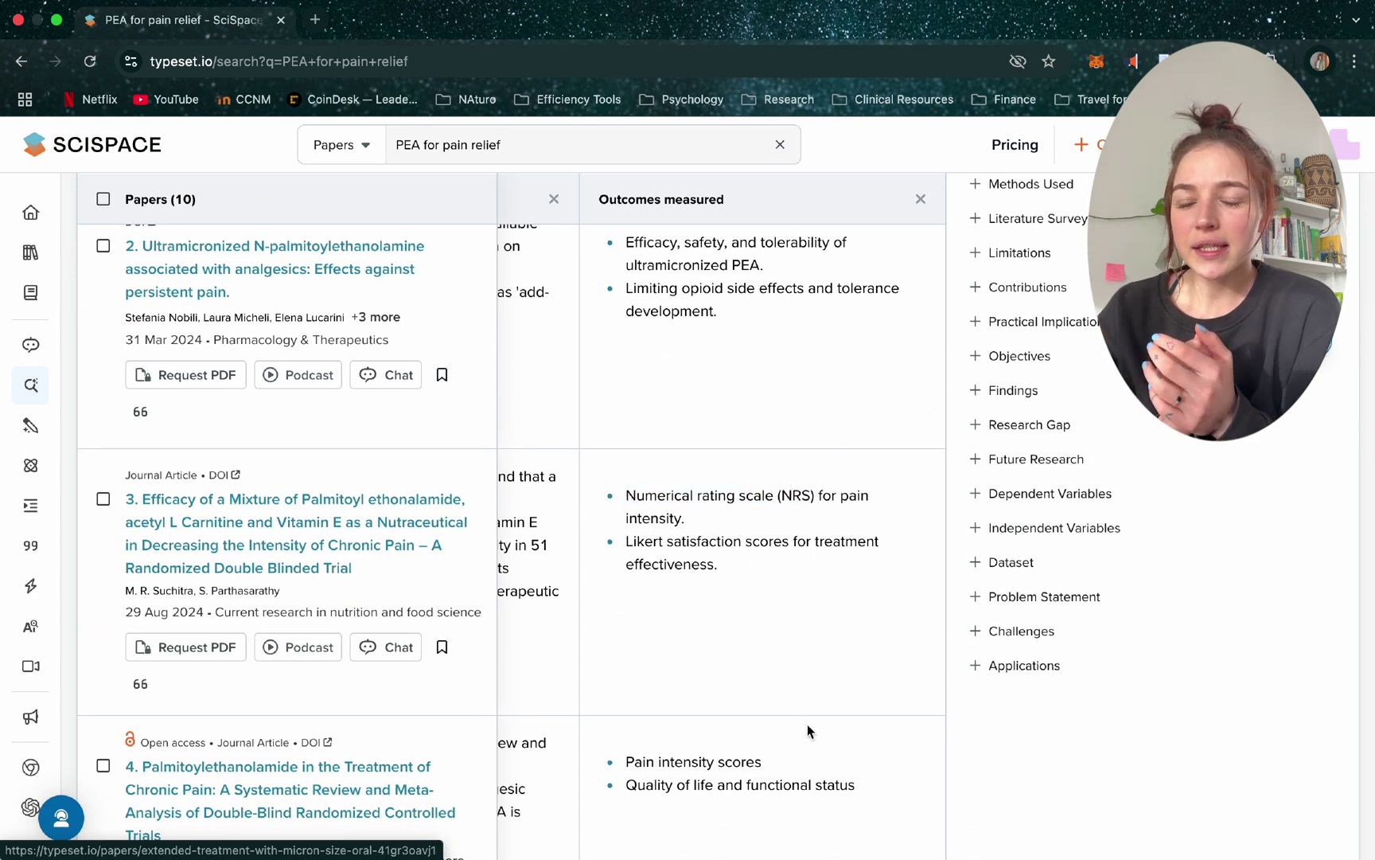
{"action": "scroll", "coordinate": [806, 725], "scroll_direction": "down", "scroll_amount": 3}
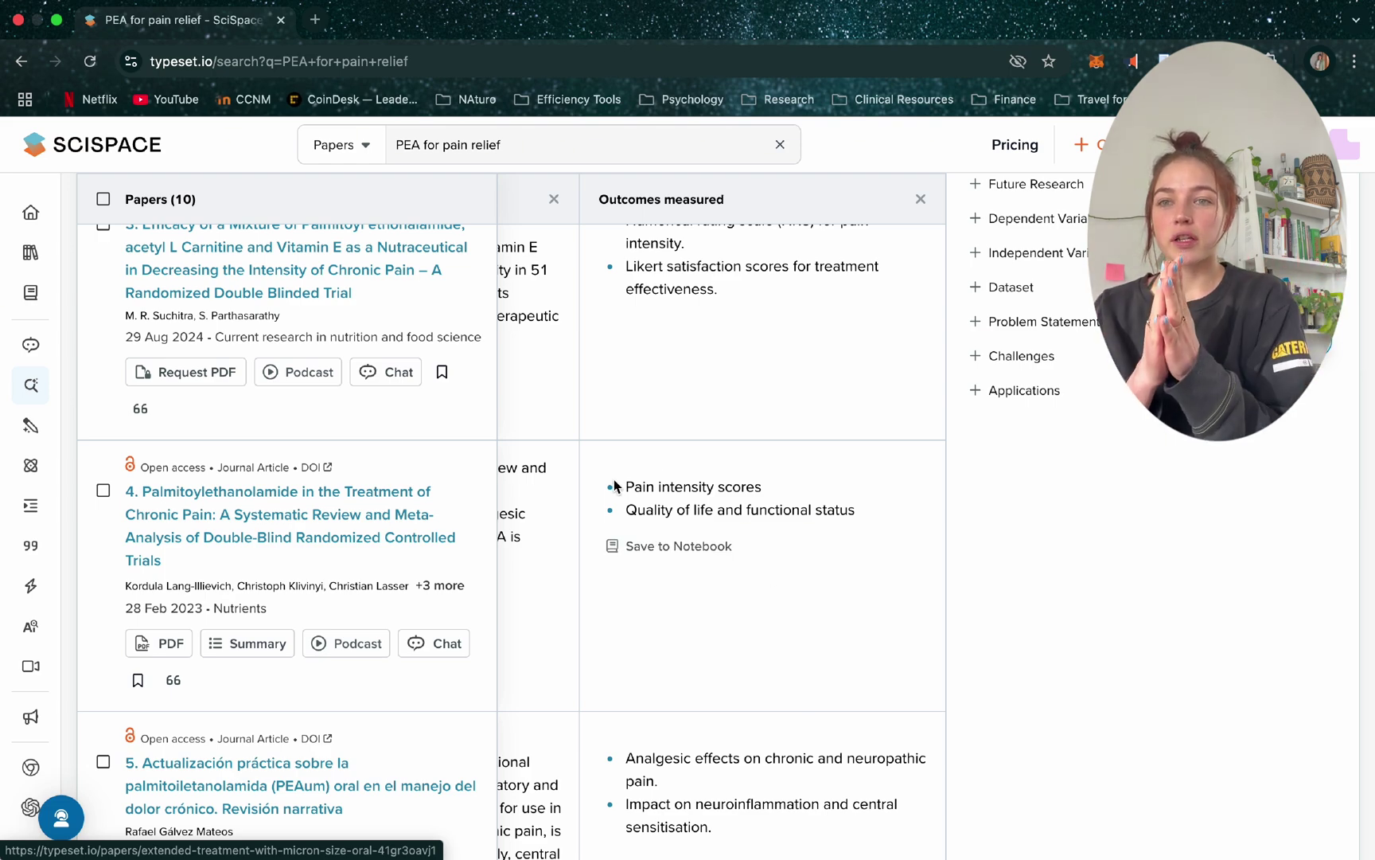
{"action": "scroll", "coordinate": [614, 485], "scroll_direction": "up", "scroll_amount": 8}
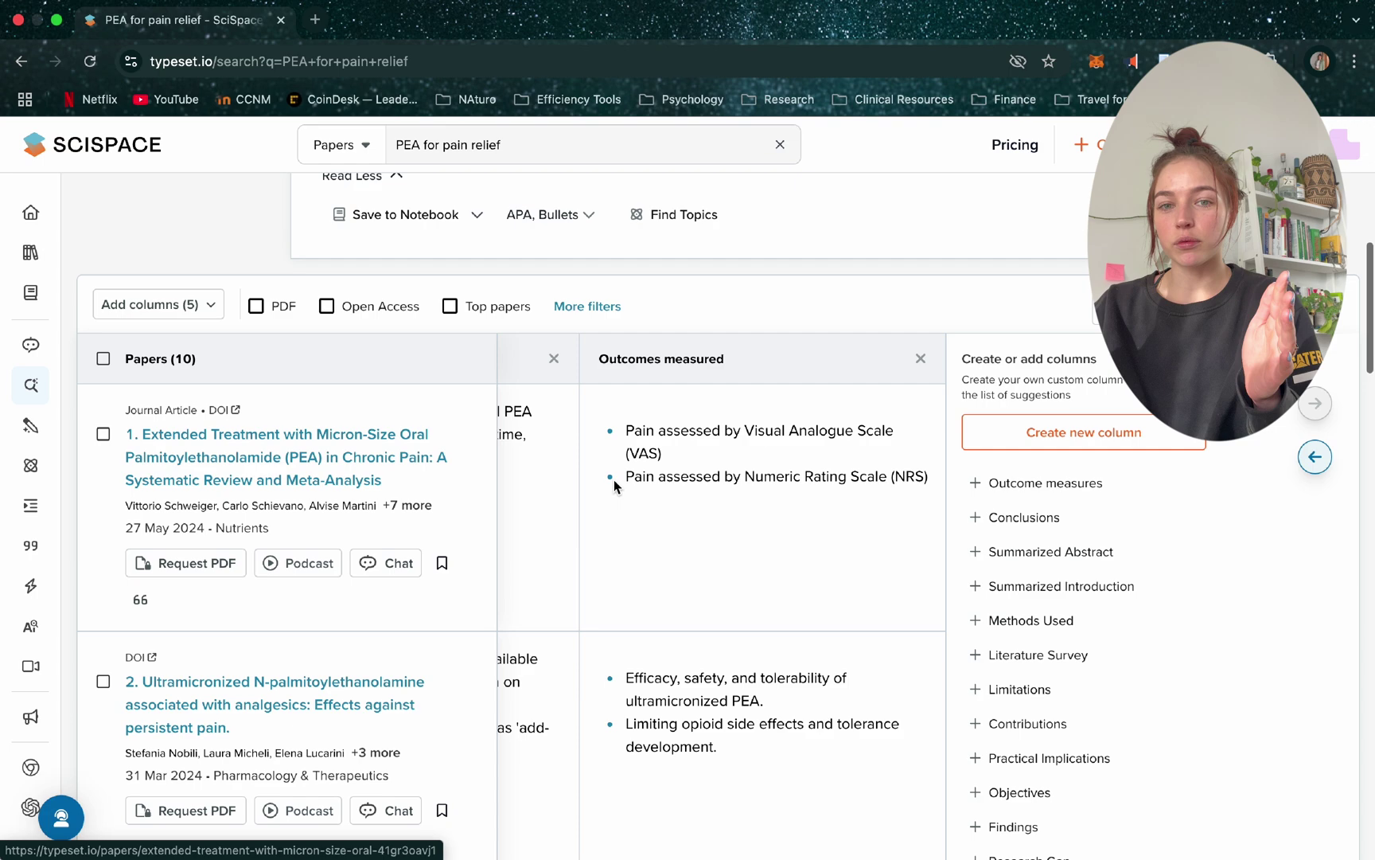
Compare the pain-reduction findings of the first several papers in the Results column
{"action": "scroll", "coordinate": [613, 479], "scroll_direction": "left", "scroll_amount": 10}
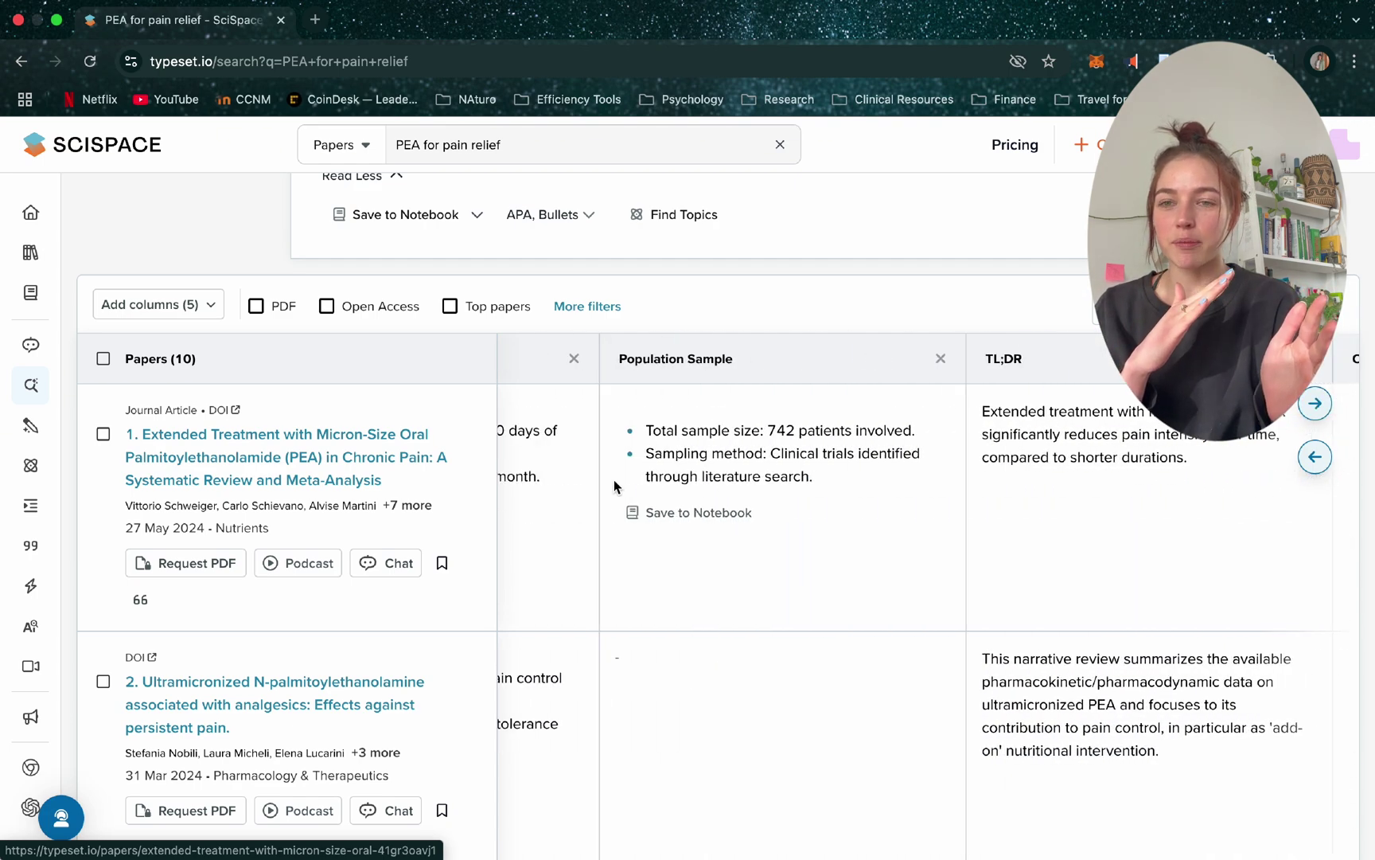
{"action": "scroll", "coordinate": [613, 479], "scroll_direction": "left", "scroll_amount": 8}
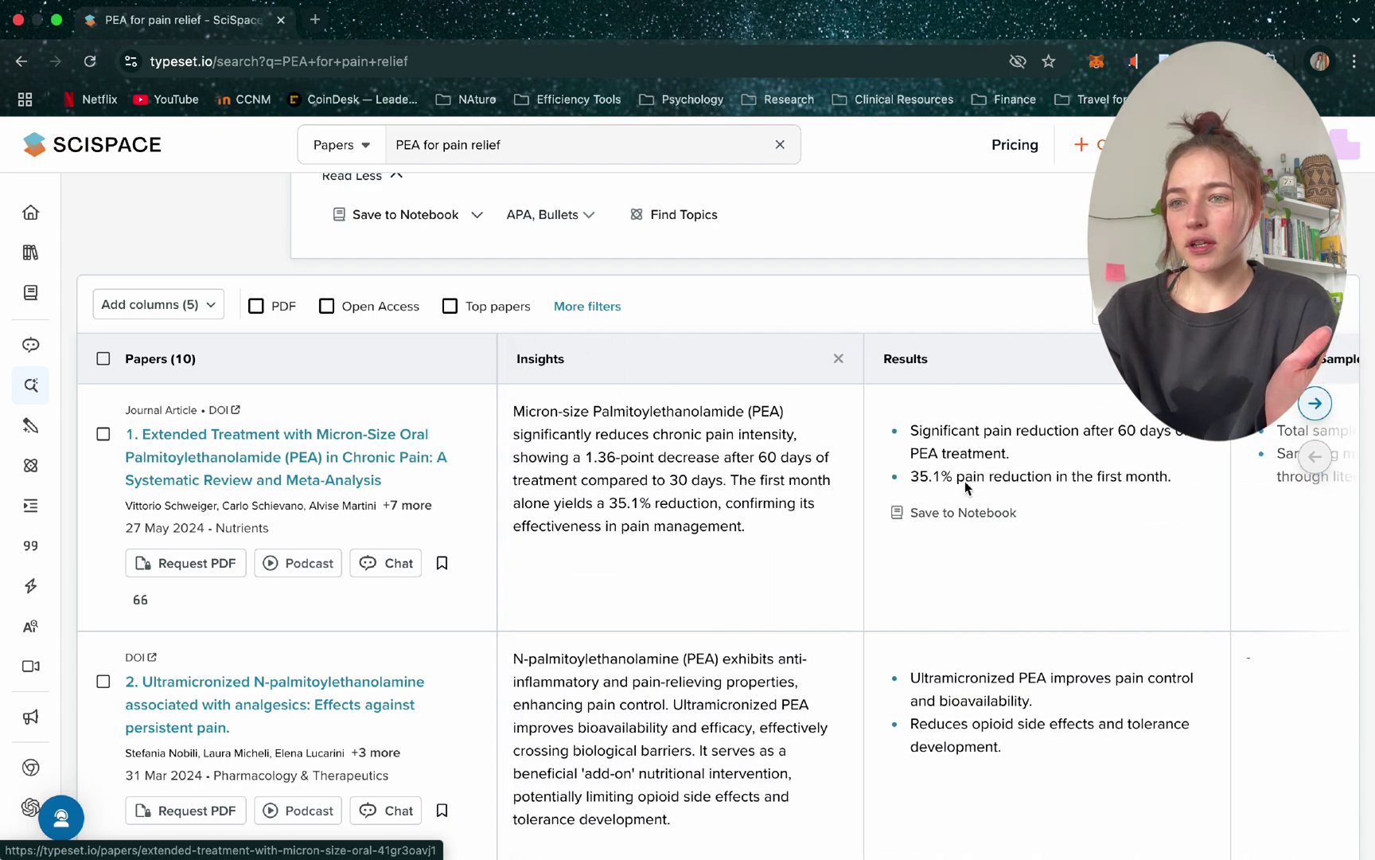
{"action": "scroll", "coordinate": [917, 422], "scroll_direction": "down", "scroll_amount": 3}
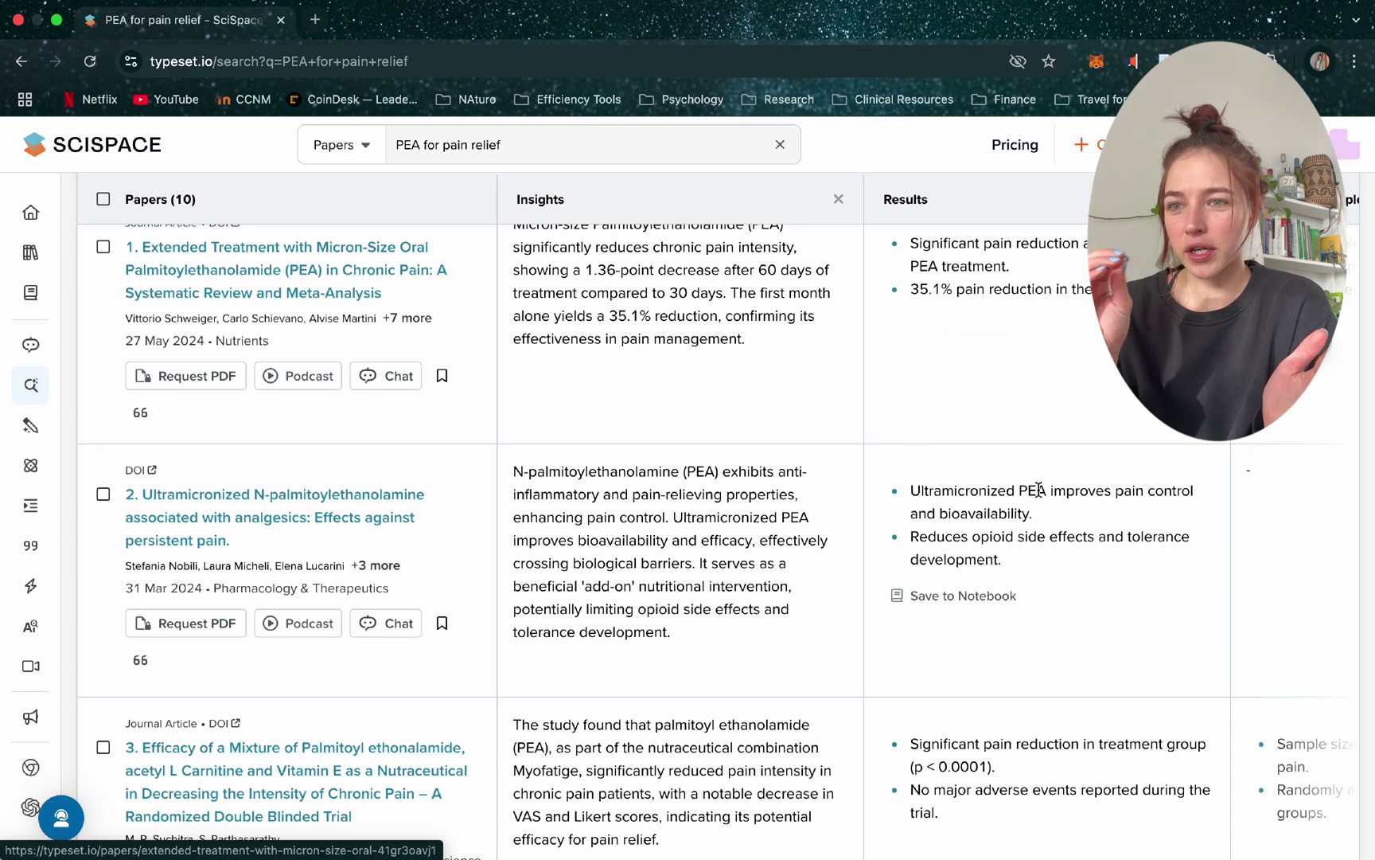
{"action": "scroll", "coordinate": [995, 487], "scroll_direction": "down", "scroll_amount": 4}
{"action": "left_click_drag", "start_coordinate": [912, 498], "coordinate": [1045, 498]}
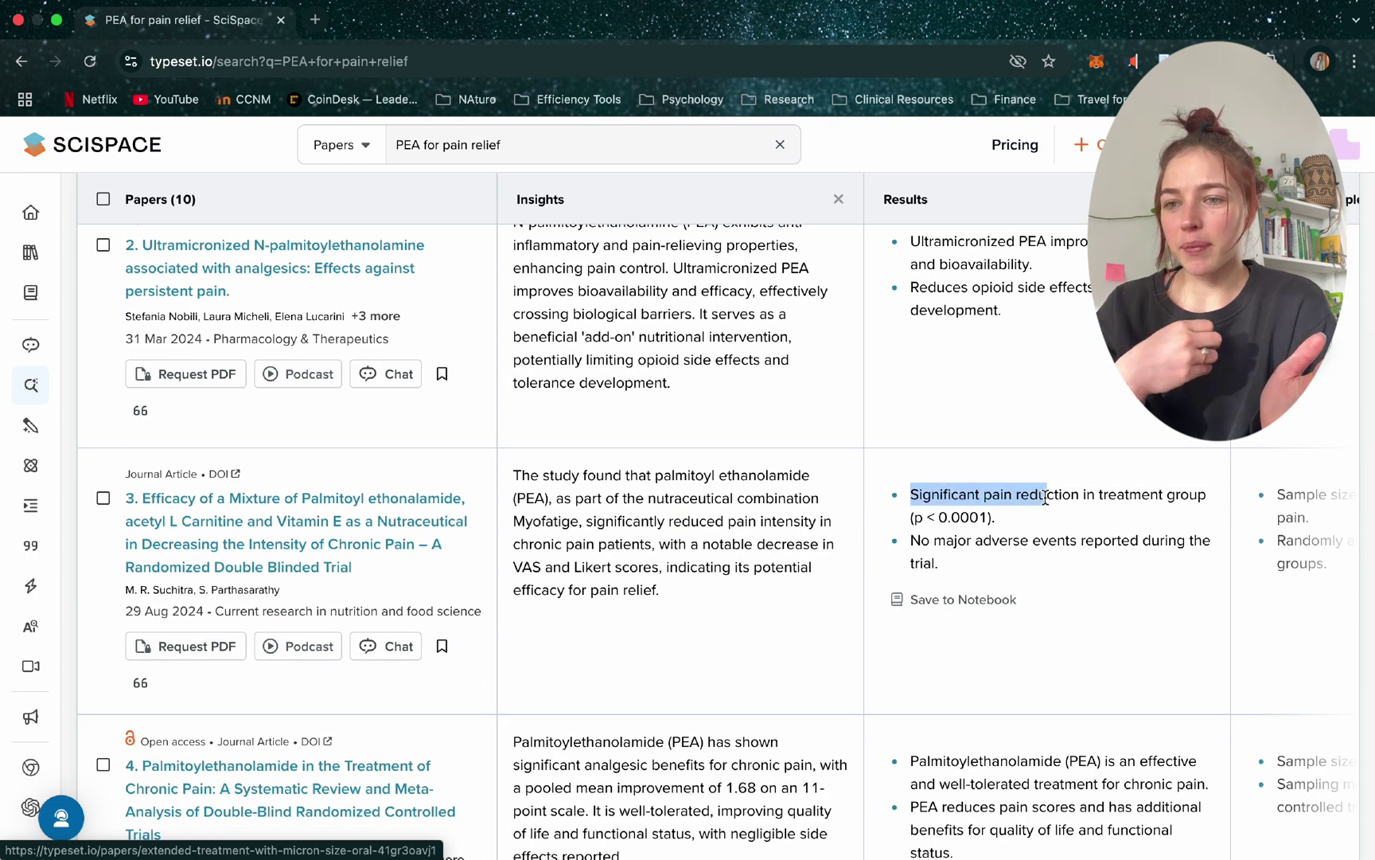
{"action": "scroll", "coordinate": [1088, 497], "scroll_direction": "down", "scroll_amount": 4}
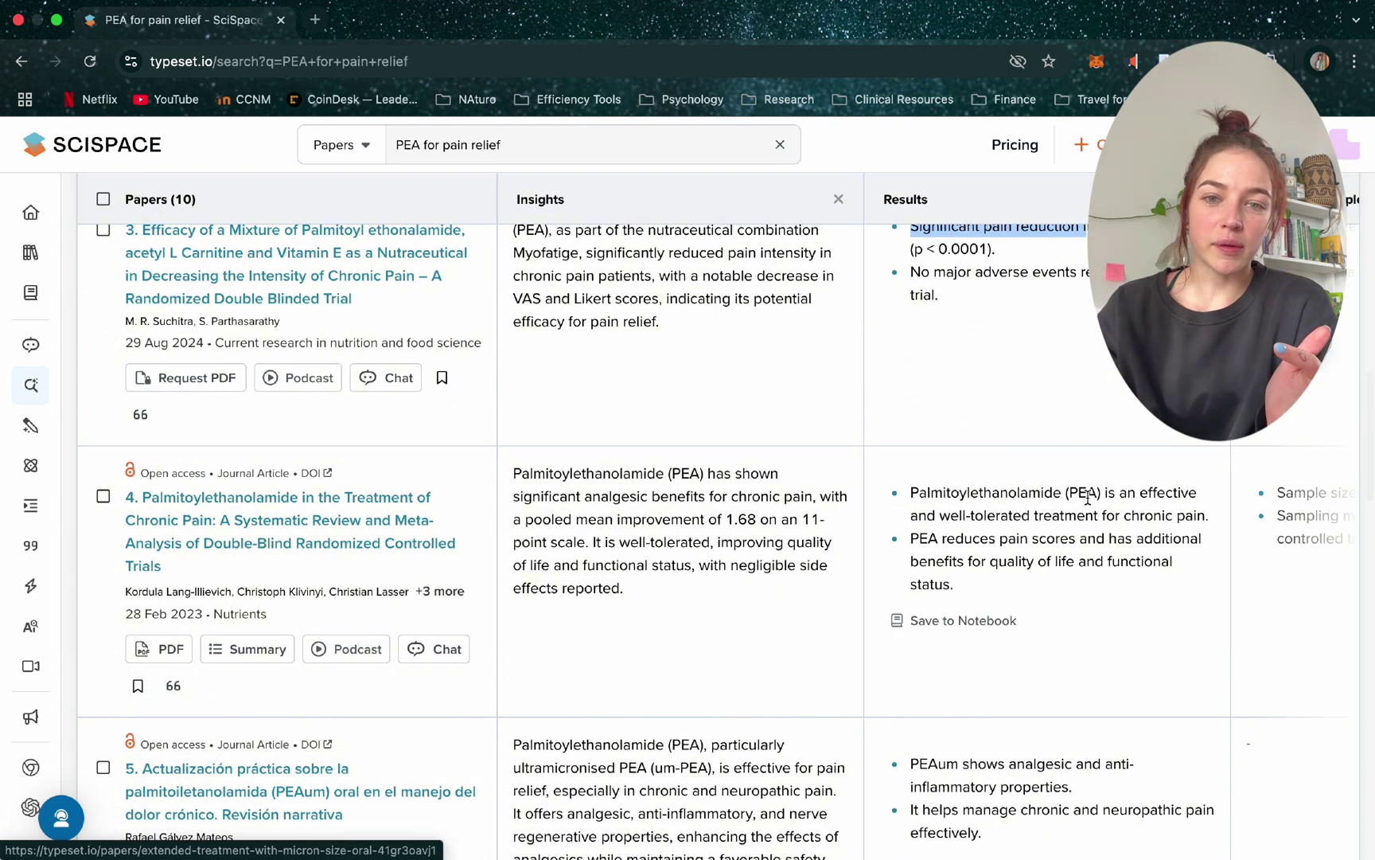
{"action": "scroll", "coordinate": [1087, 497], "scroll_direction": "down", "scroll_amount": 4}
{"action": "scroll", "coordinate": [1087, 503], "scroll_direction": "up", "scroll_amount": 8}
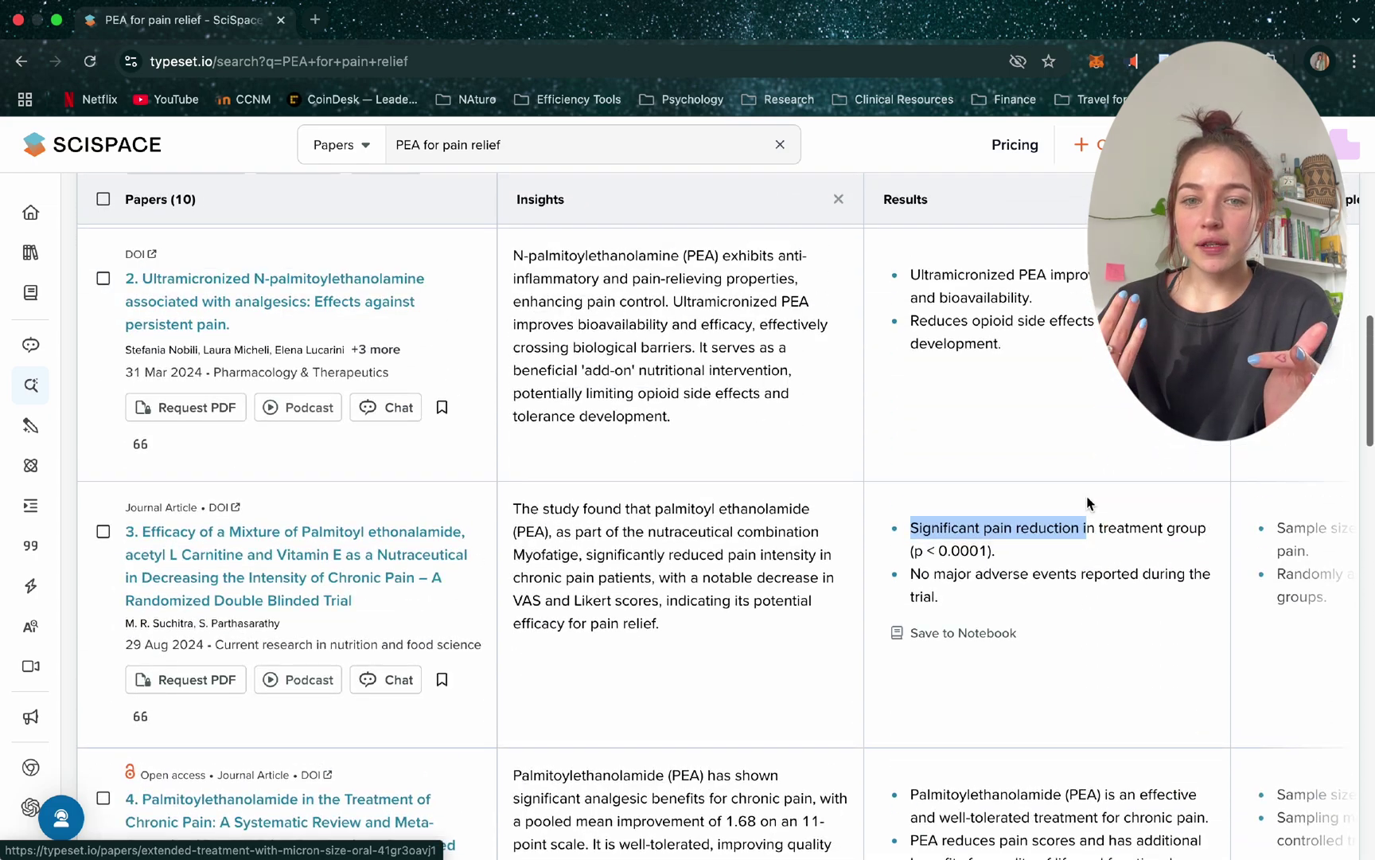
{"action": "scroll", "coordinate": [1087, 503], "scroll_direction": "up", "scroll_amount": 5}
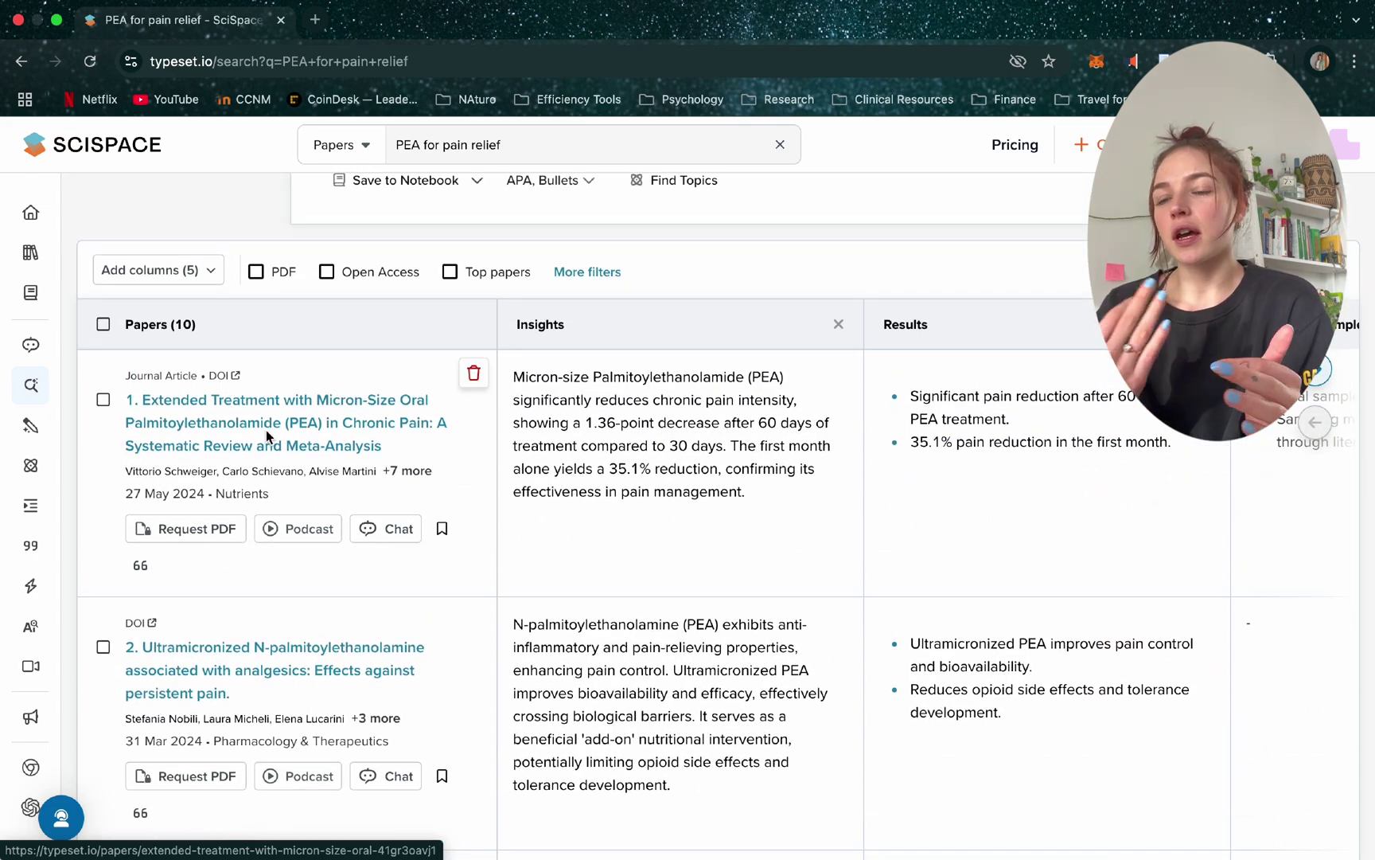
Open the first listed paper on extended micron-size PEA treatment and generate its citation in American Psychological Association 7th edition style
{"action": "left_click", "coordinate": [266, 424]}
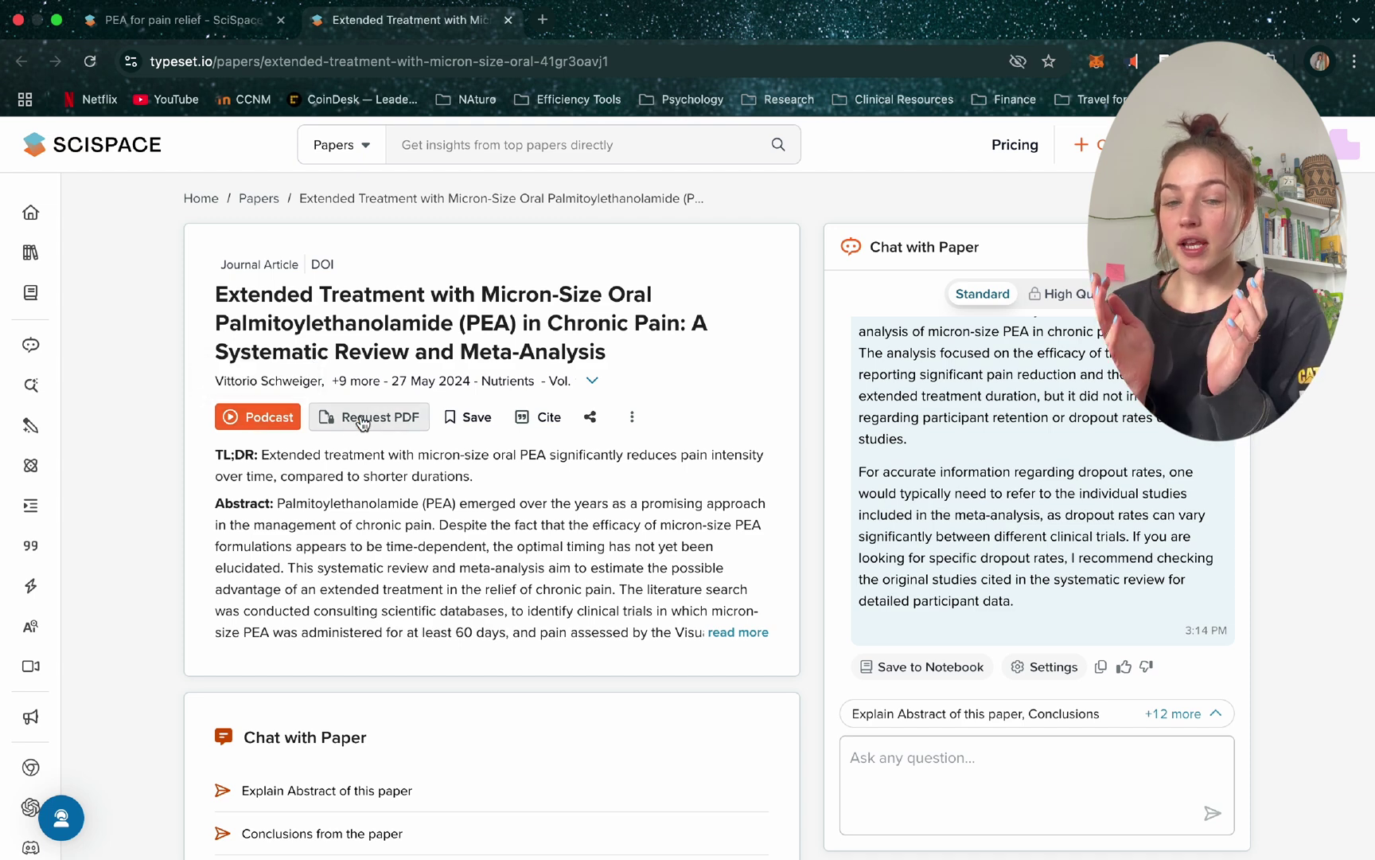
{"action": "left_click", "coordinate": [534, 416]}
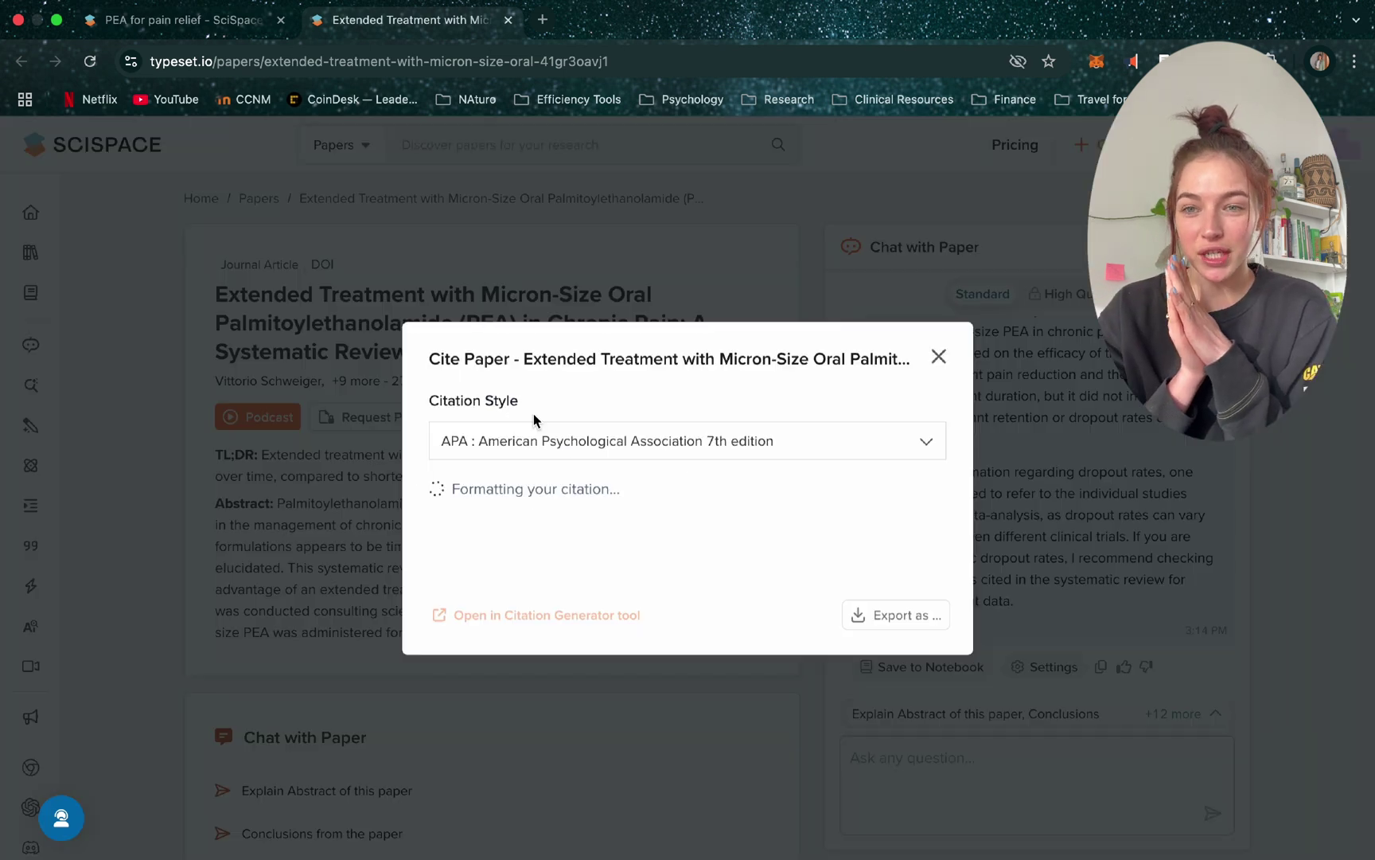
{"action": "left_click", "coordinate": [875, 460]}
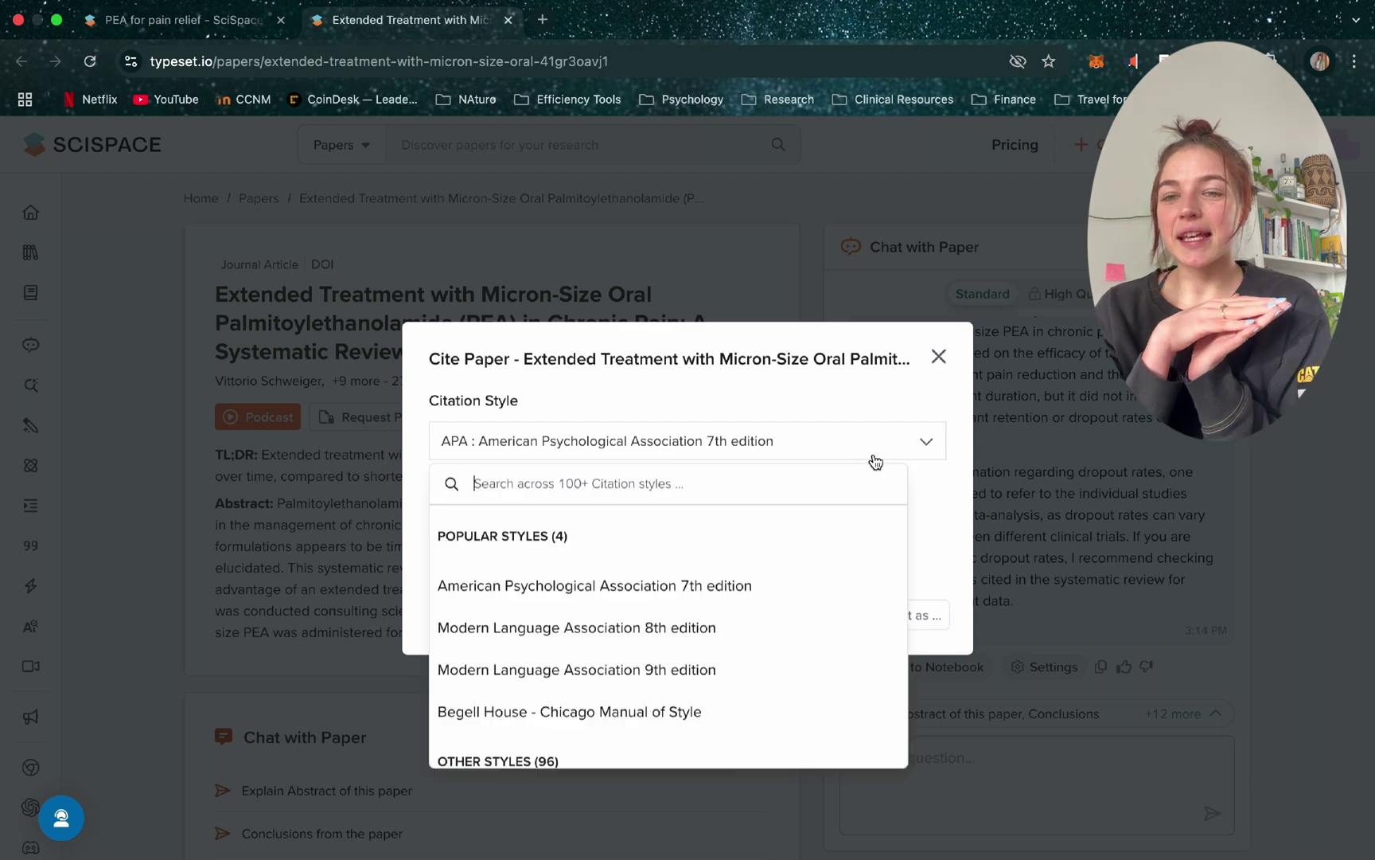
{"action": "left_click", "coordinate": [748, 593]}
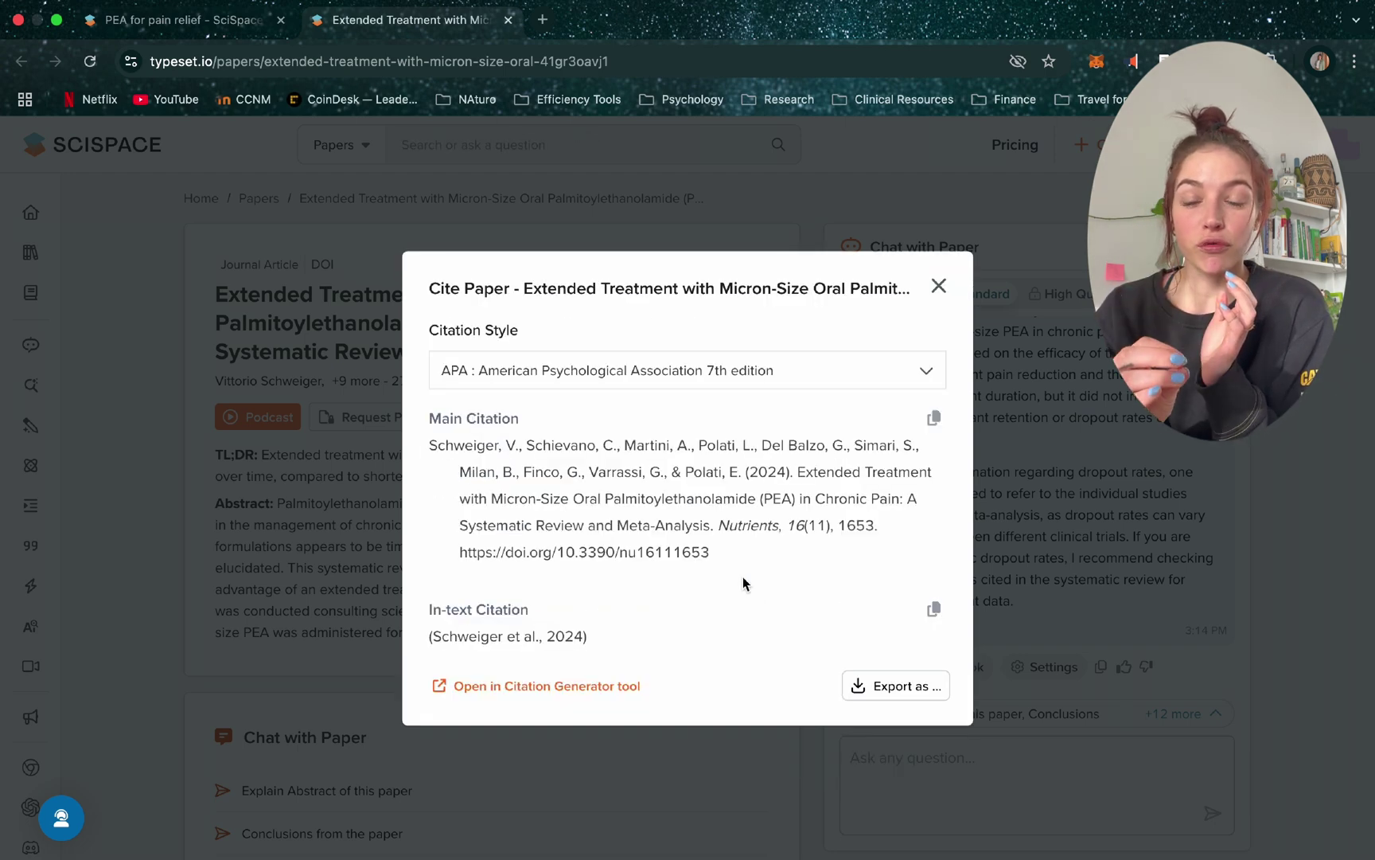
{"action": "left_click_drag", "start_coordinate": [724, 555], "coordinate": [420, 427]}
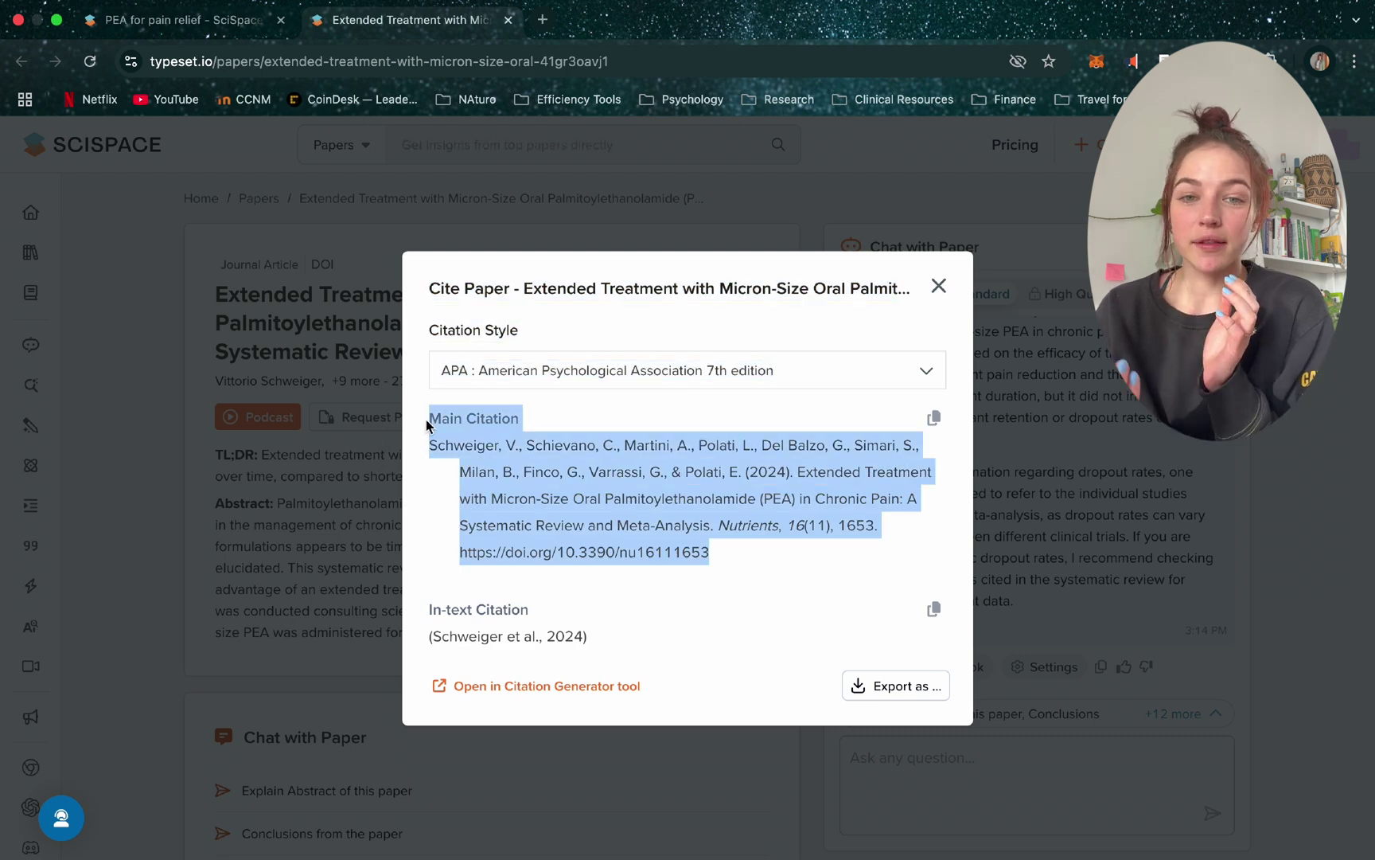
{"action": "left_click", "coordinate": [939, 287]}
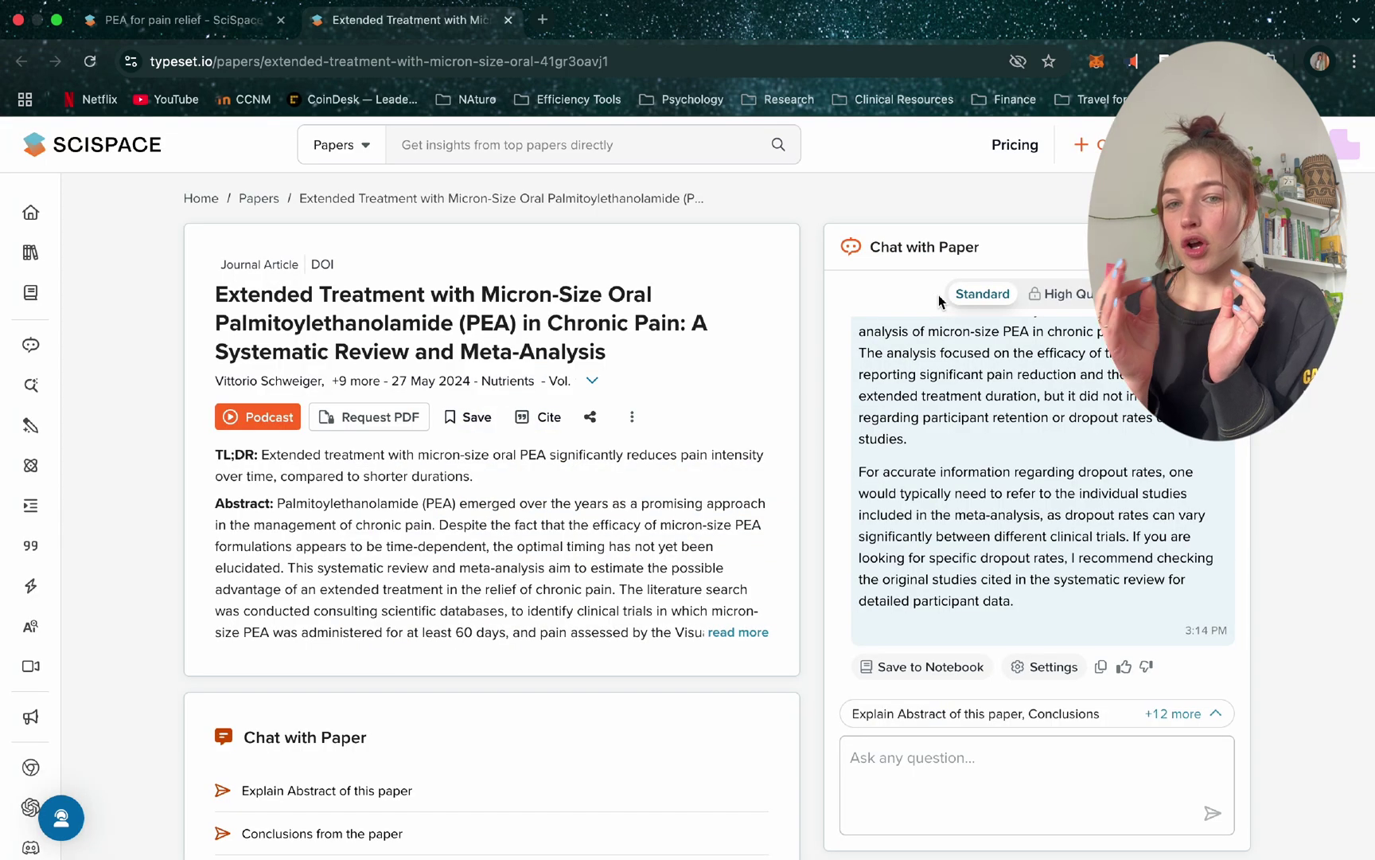
Ask the paper chat "What where the dropout rates of the study" and read through its answer
{"action": "left_click", "coordinate": [946, 746]}
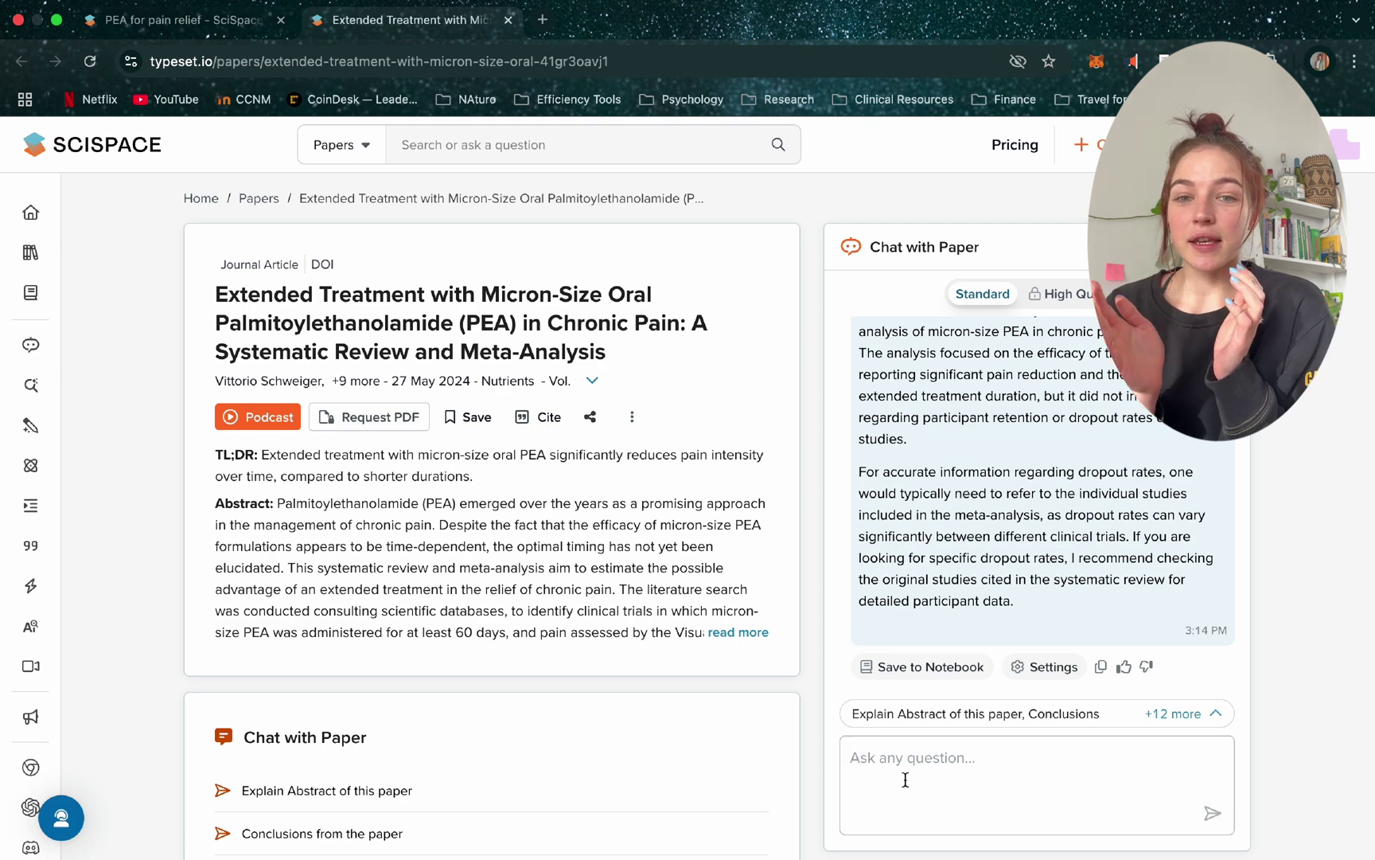
{"action": "type", "text": "What "}
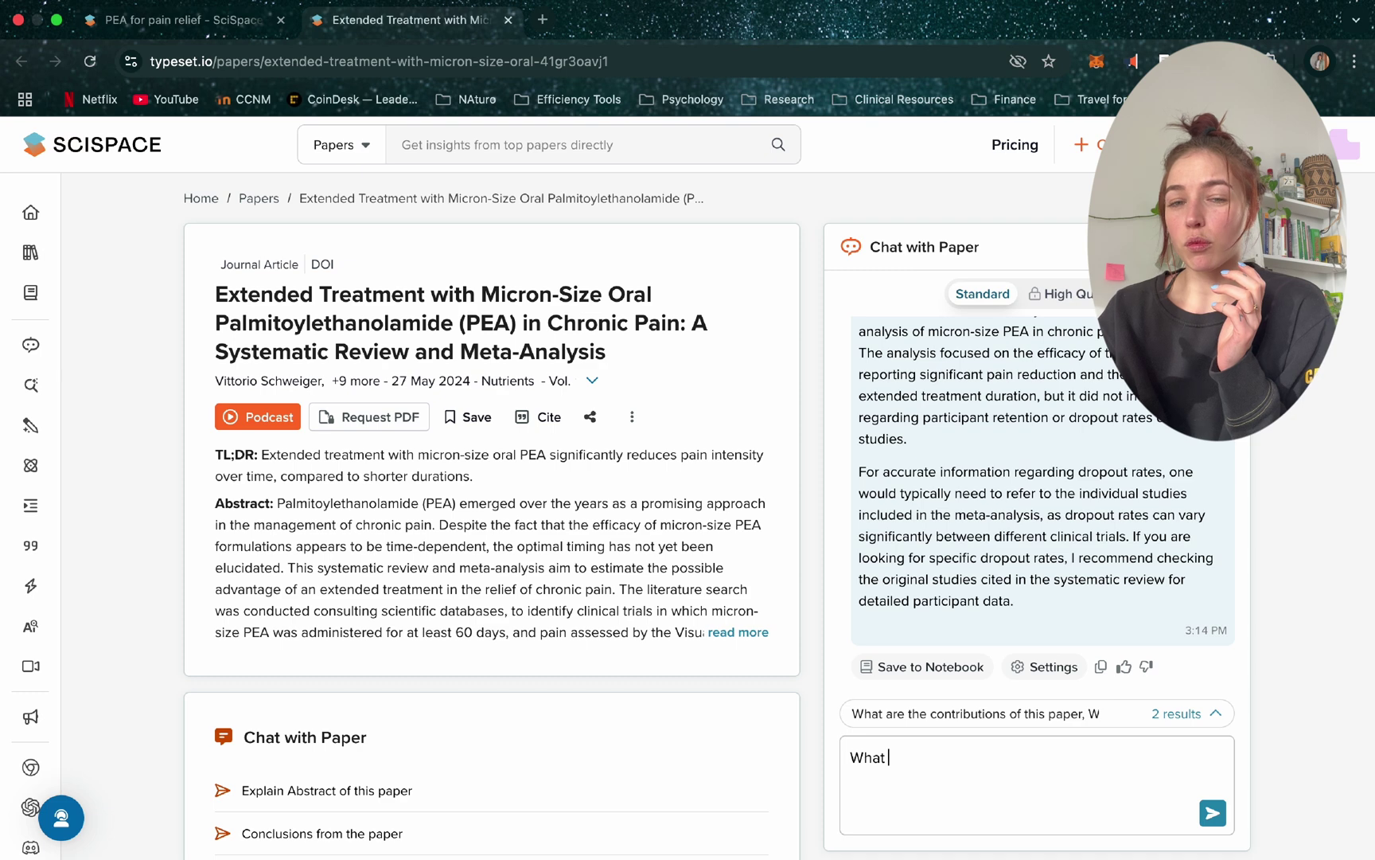
{"action": "type", "text": "w"}
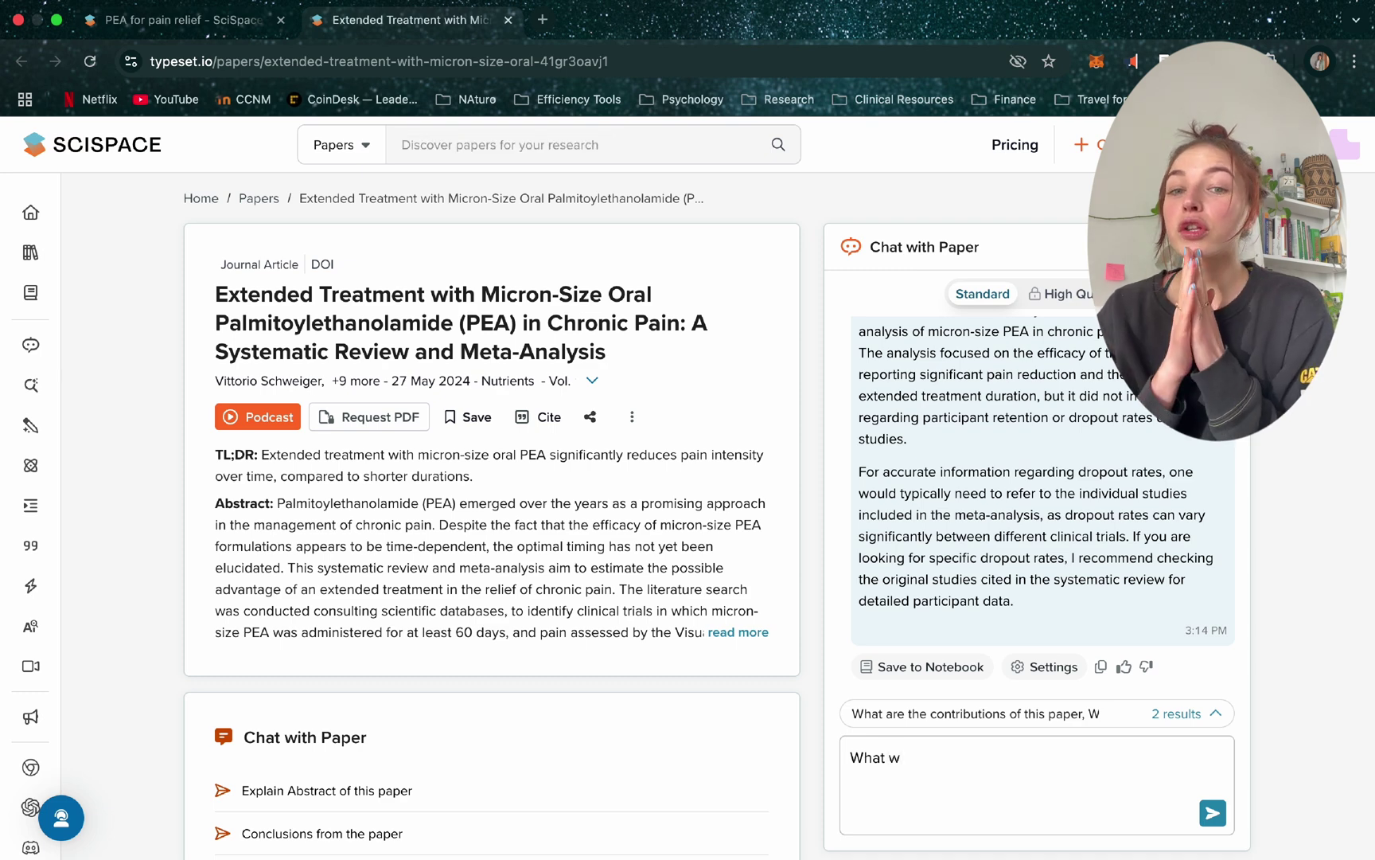
{"action": "type", "text": "here the dropou"}
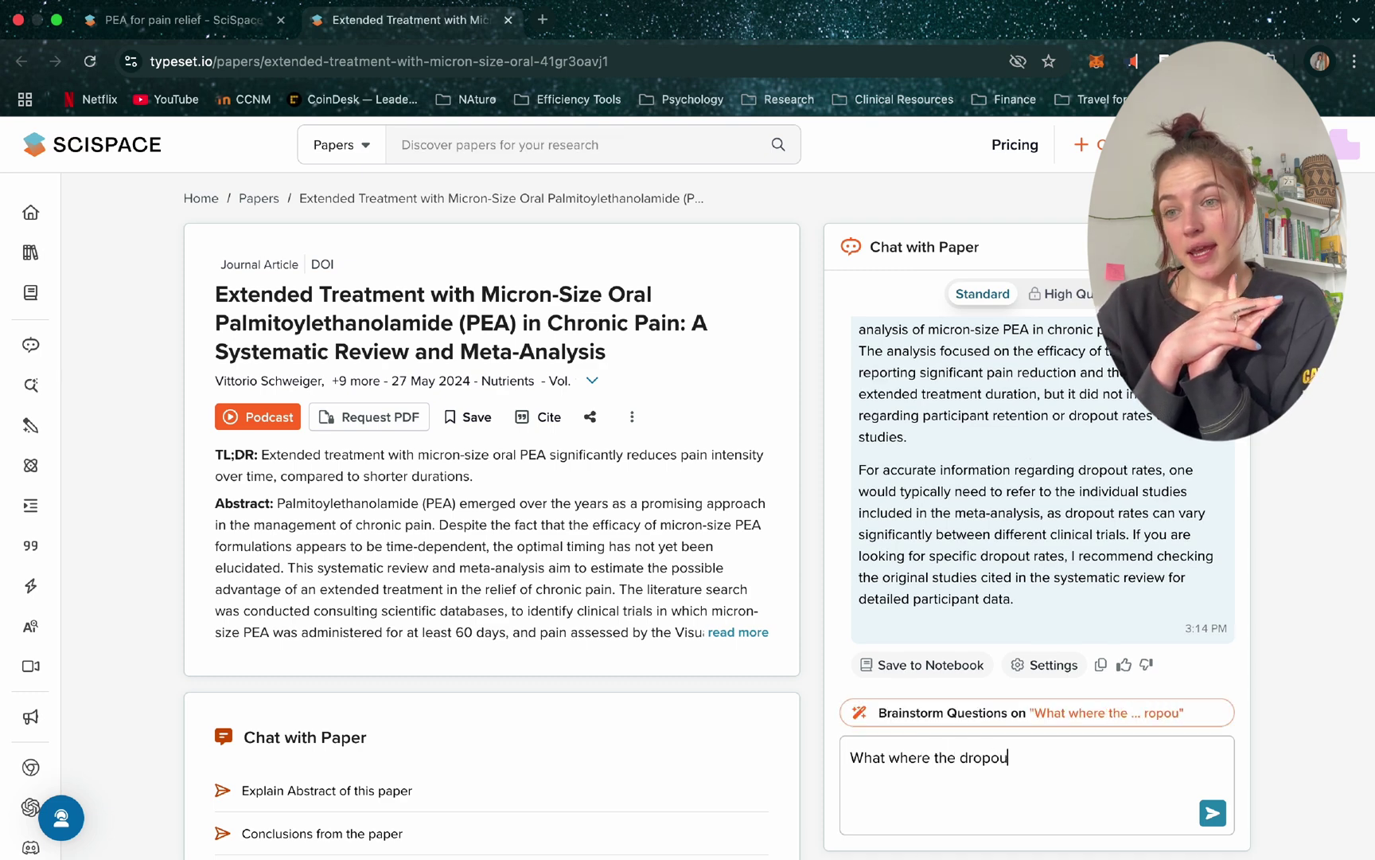
{"action": "type", "text": "t rates of the study"}
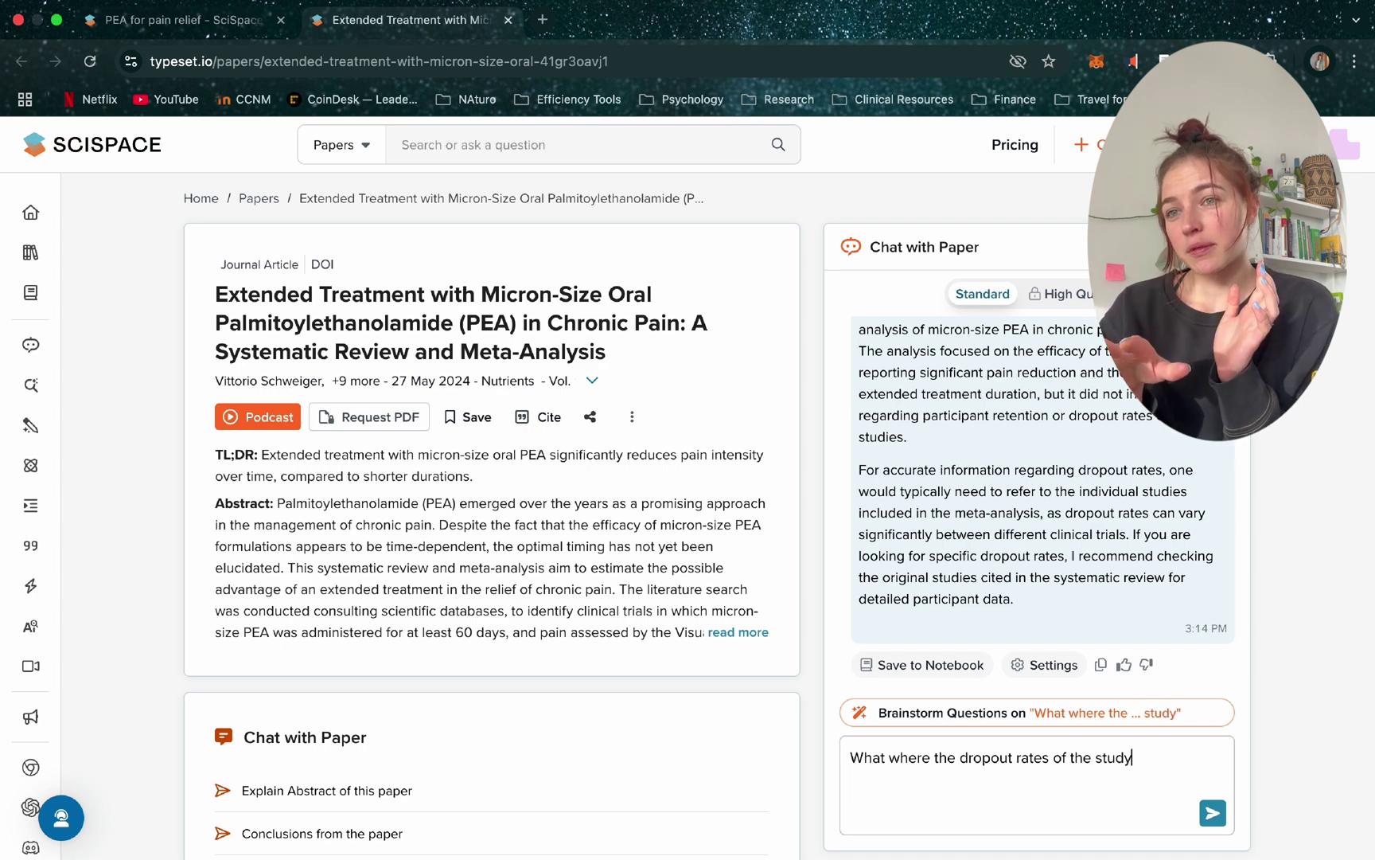
{"action": "key", "text": "Return"}
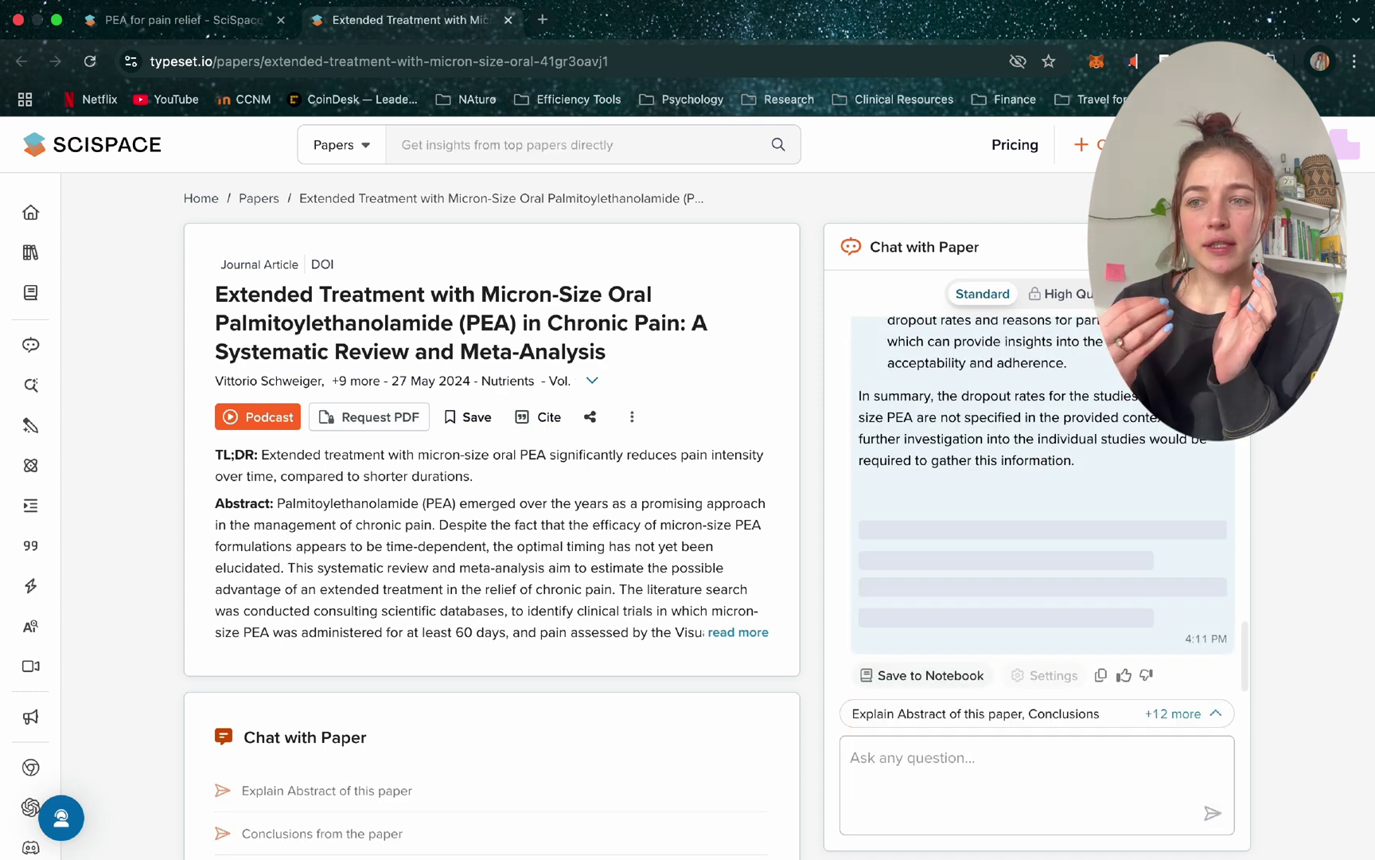
{"action": "scroll", "coordinate": [917, 618], "scroll_direction": "up", "scroll_amount": 3}
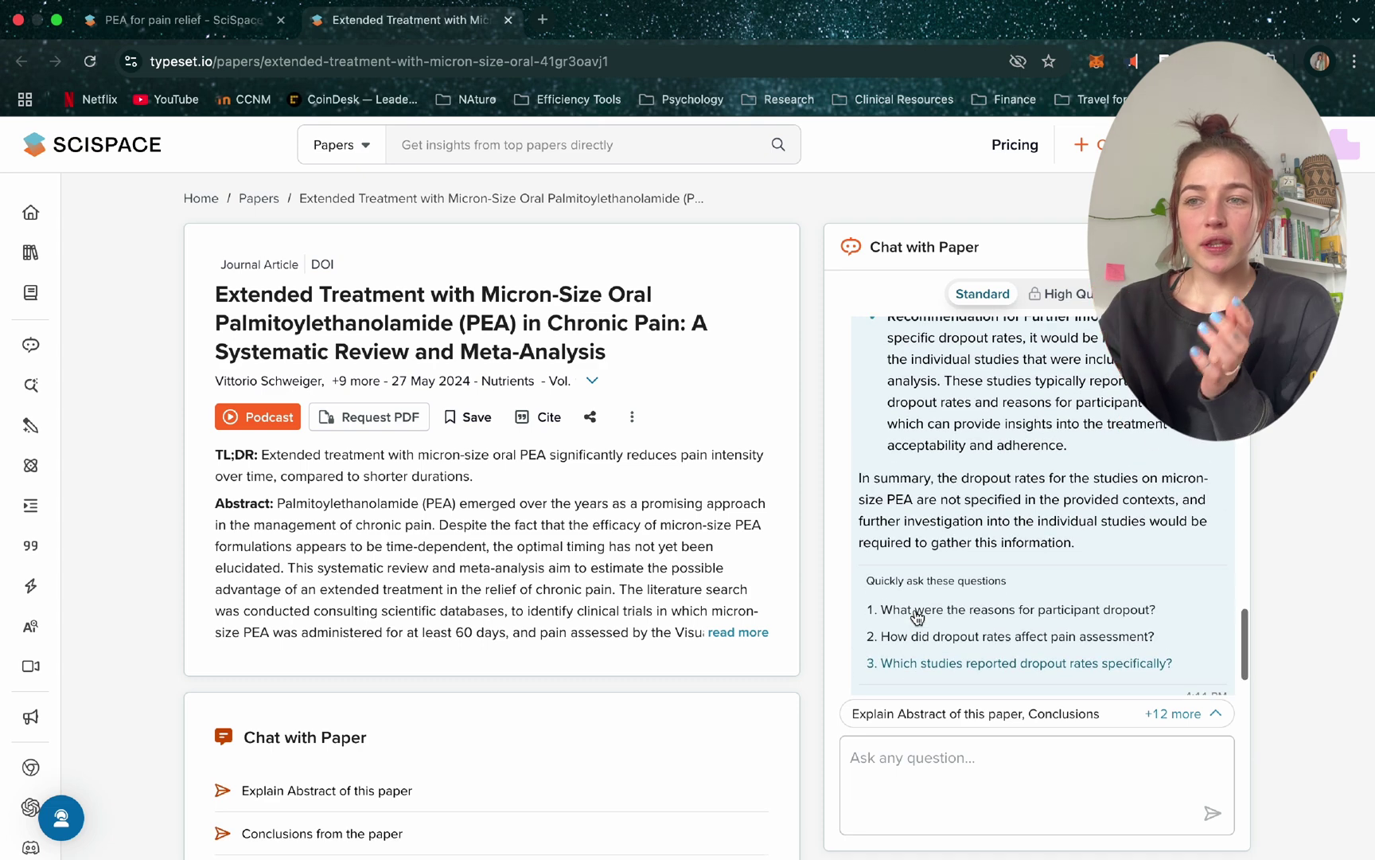
{"action": "scroll", "coordinate": [915, 608], "scroll_direction": "up", "scroll_amount": 1}
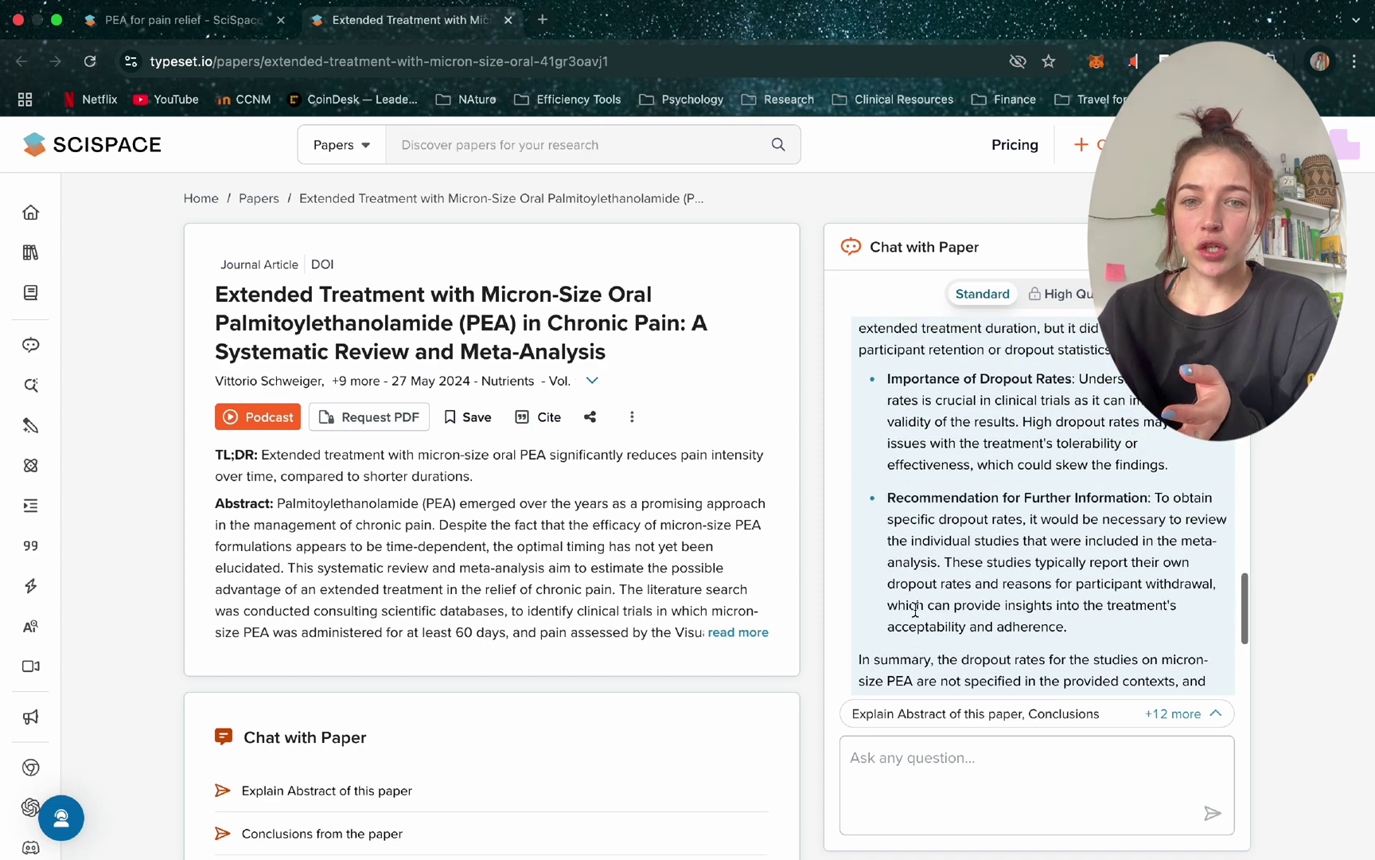
{"action": "scroll", "coordinate": [866, 398], "scroll_direction": "up", "scroll_amount": 3}
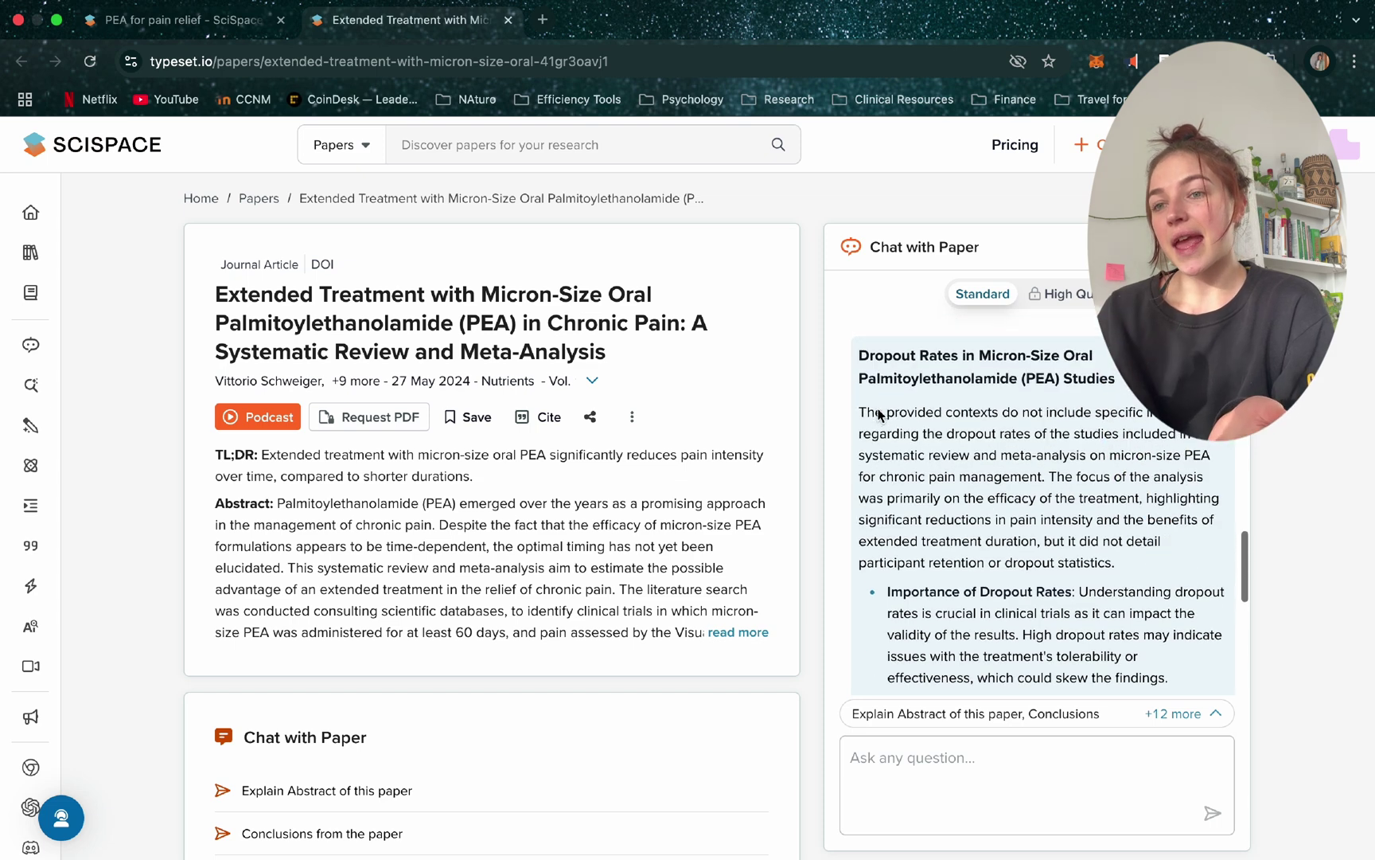
{"action": "left_click_drag", "start_coordinate": [869, 408], "coordinate": [1067, 434]}
{"action": "left_click", "coordinate": [1212, 466]}
Ask the paper chat "How significant was the pain relief effects"
{"action": "scroll", "coordinate": [1212, 466], "scroll_direction": "down", "scroll_amount": 3}
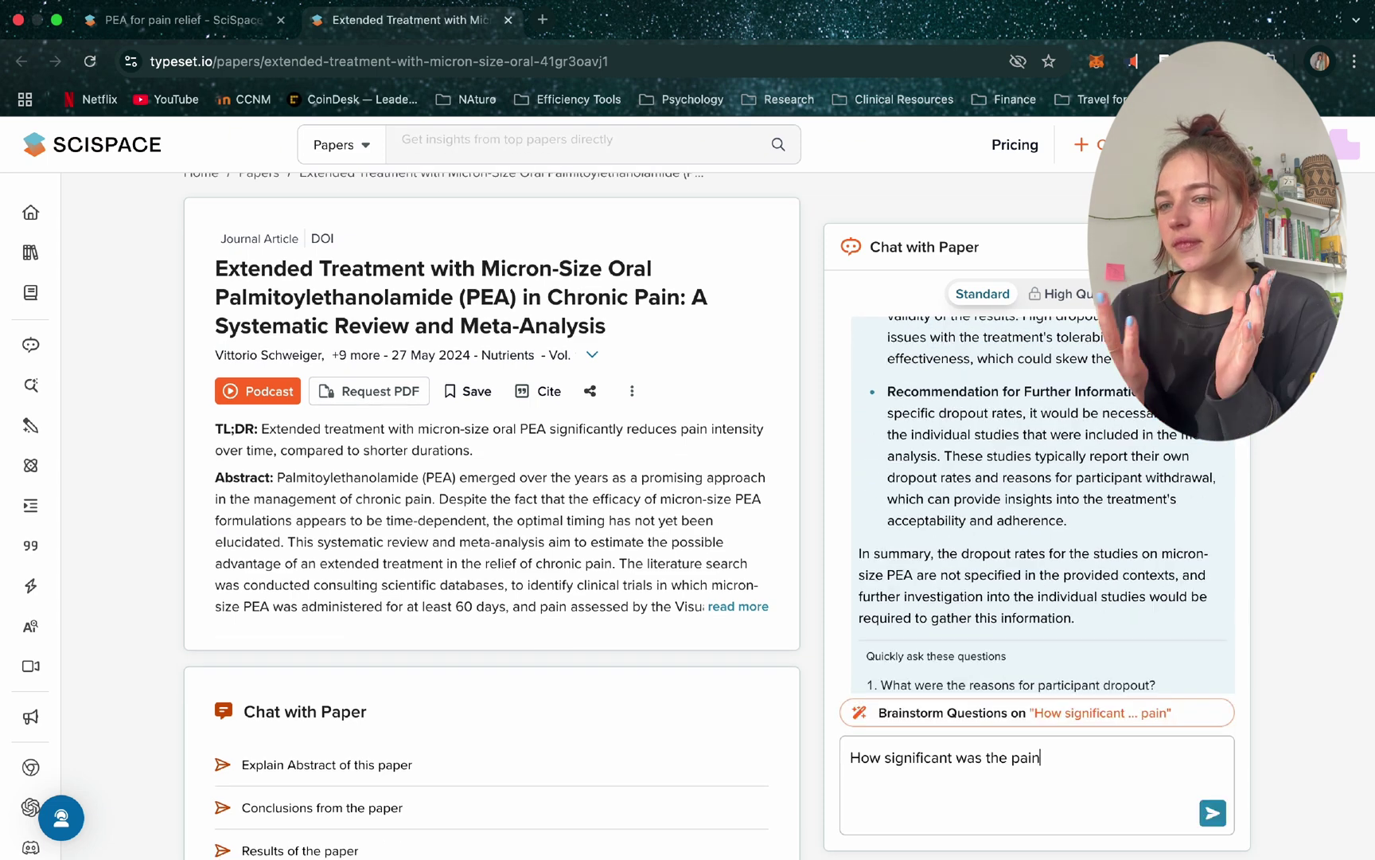
{"action": "type", "text": "relief effects"}
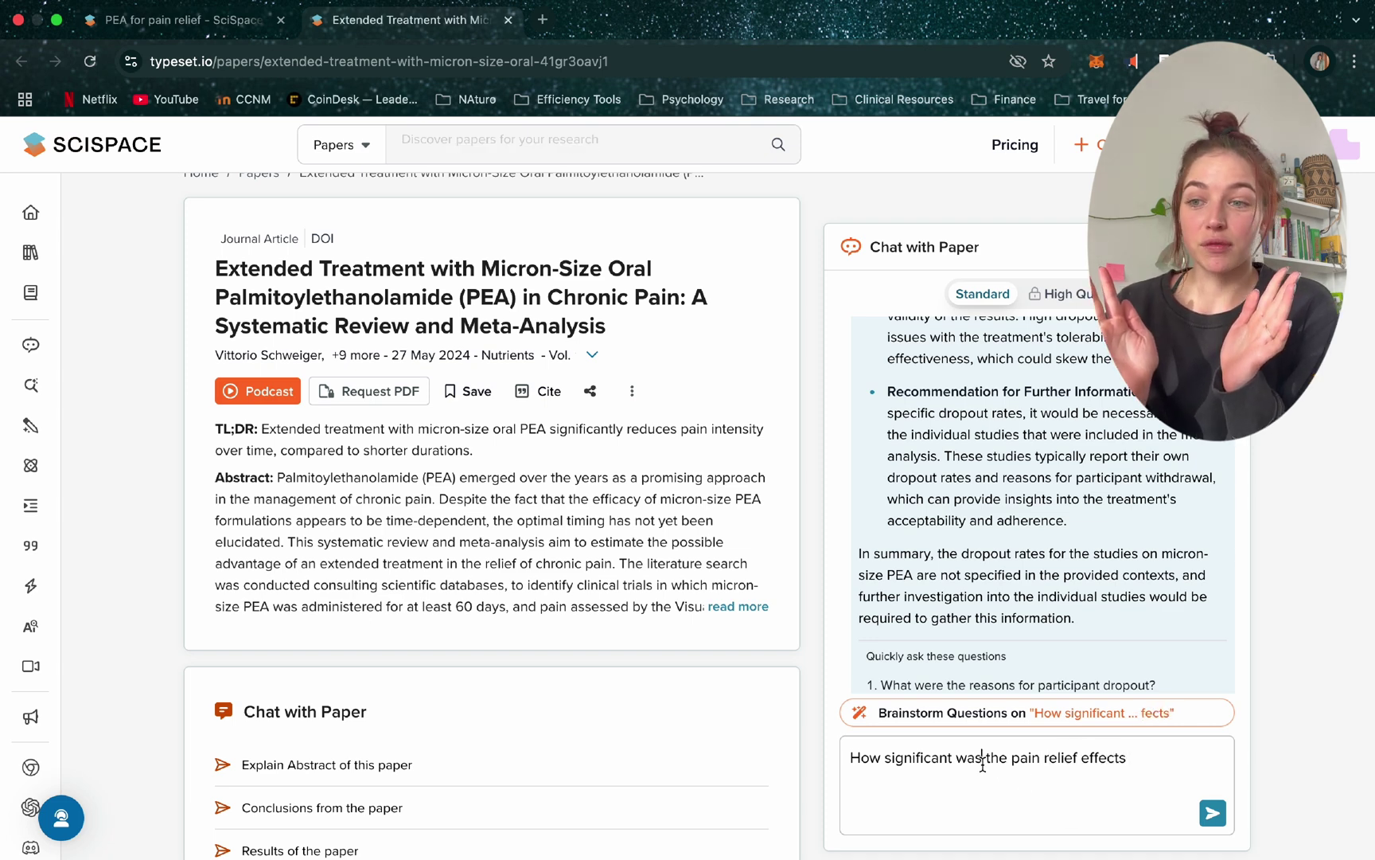
{"action": "key", "text": "Return"}
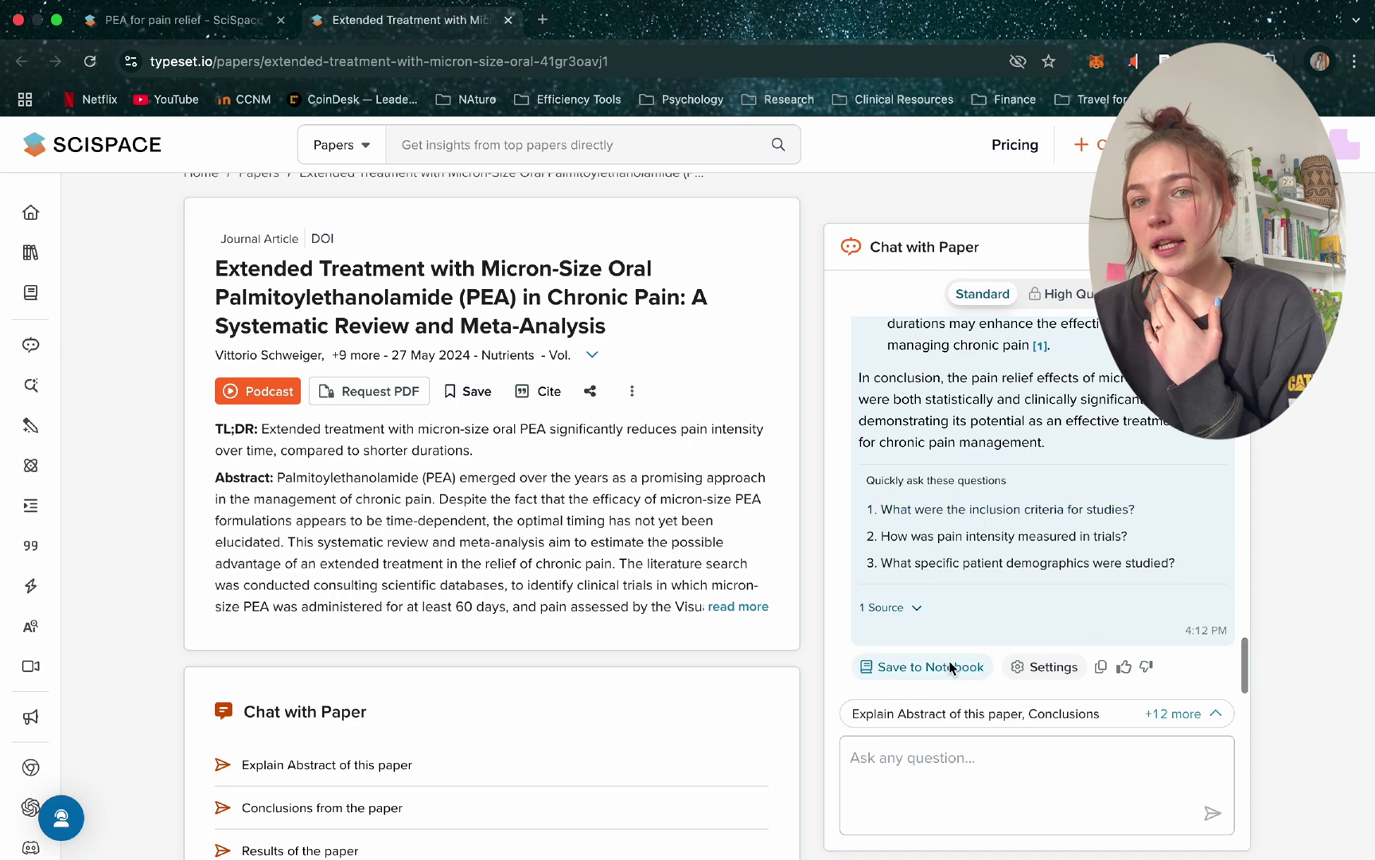
Save the chat's answer on pain relief effects to the Pain Management notebook and check the added section
{"action": "left_click", "coordinate": [949, 665]}
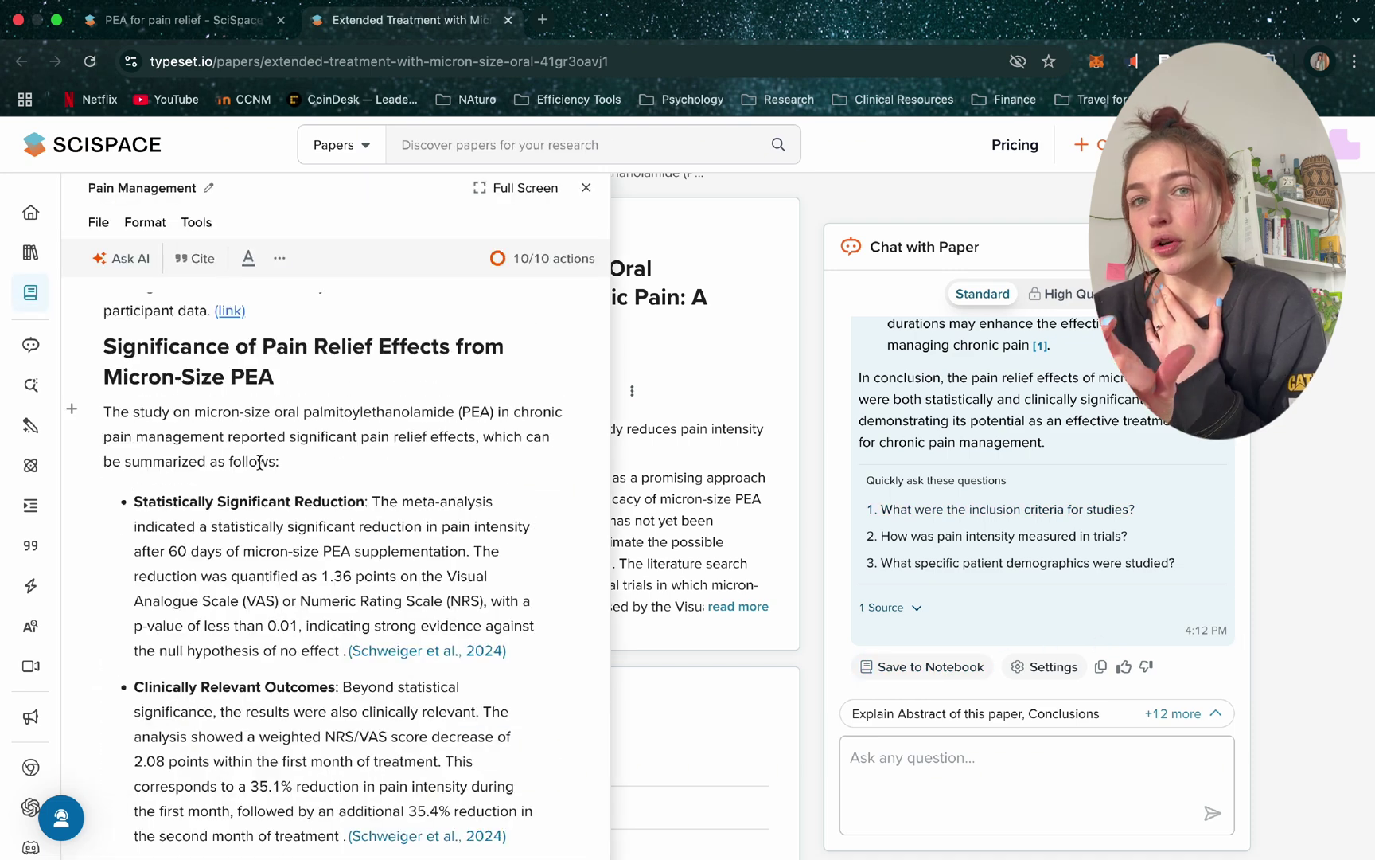
{"action": "left_click", "coordinate": [293, 384]}
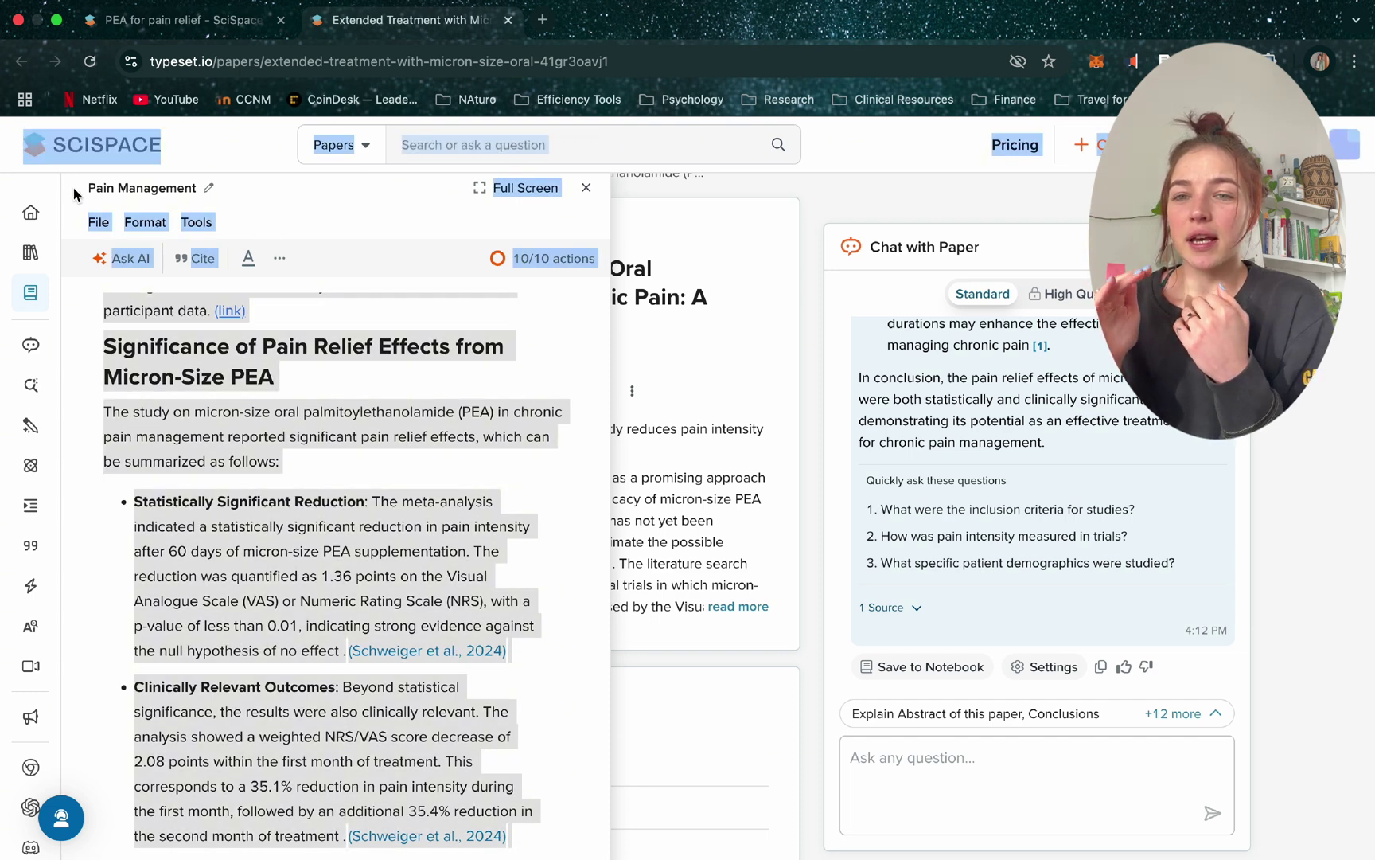
{"action": "left_click_drag", "start_coordinate": [84, 188], "coordinate": [191, 188]}
{"action": "left_click", "coordinate": [281, 199]}
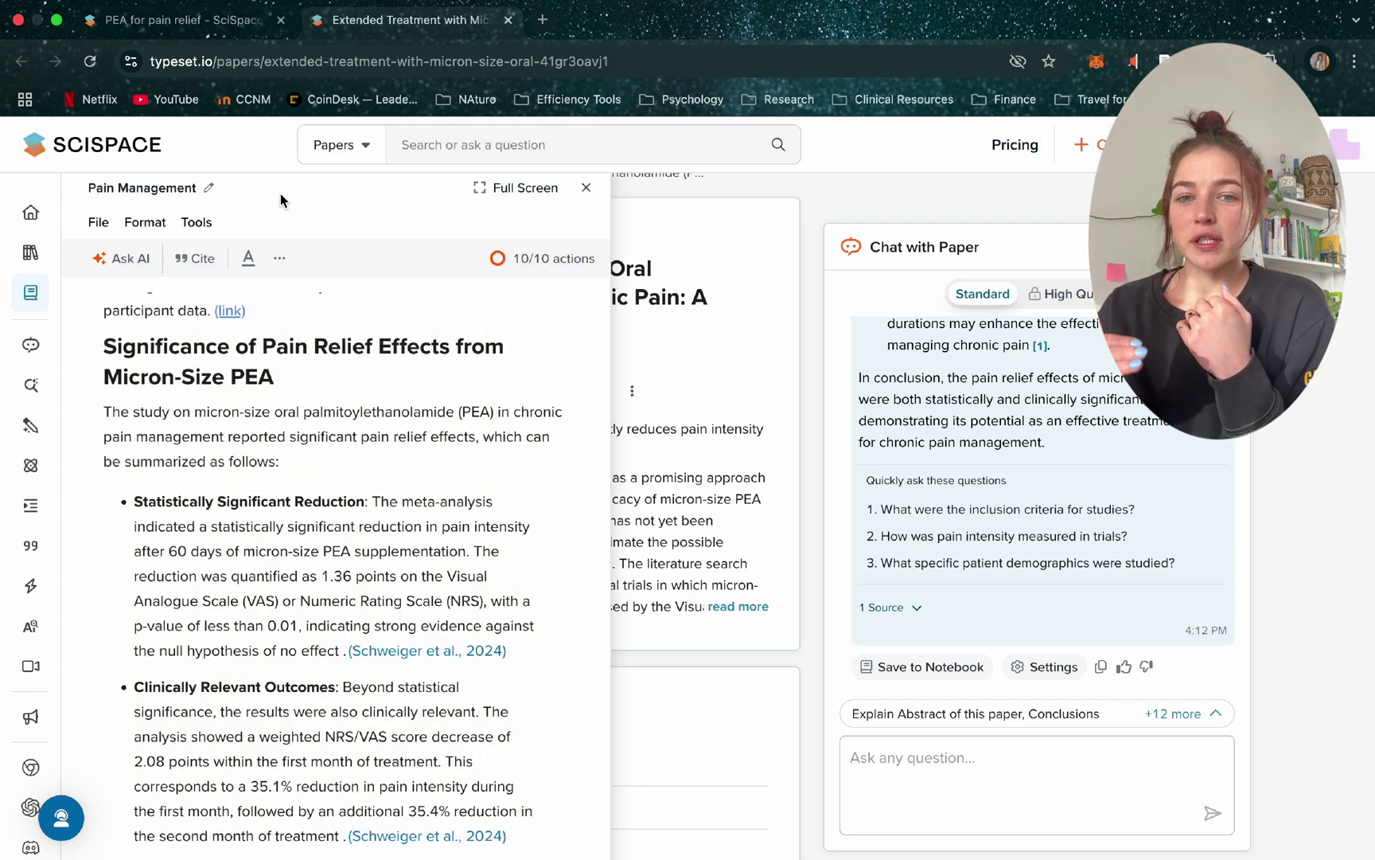
Open the Pain Management notebook in full screen and review its sections on Boswellia, Uncaria tomentosa and Palmitoylethanolamide
{"action": "left_click", "coordinate": [523, 189]}
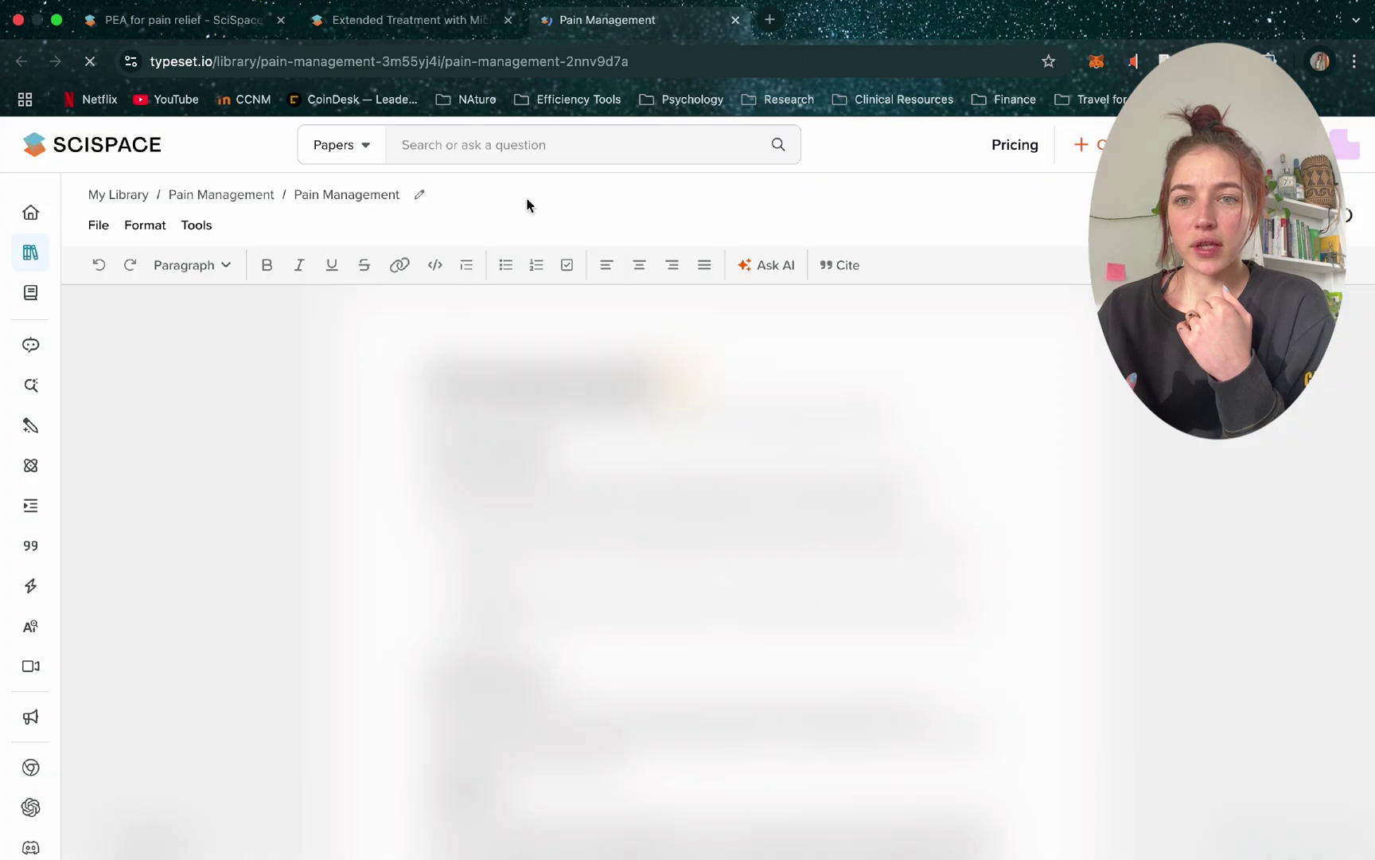
{"action": "scroll", "coordinate": [591, 530], "scroll_direction": "down", "scroll_amount": 20}
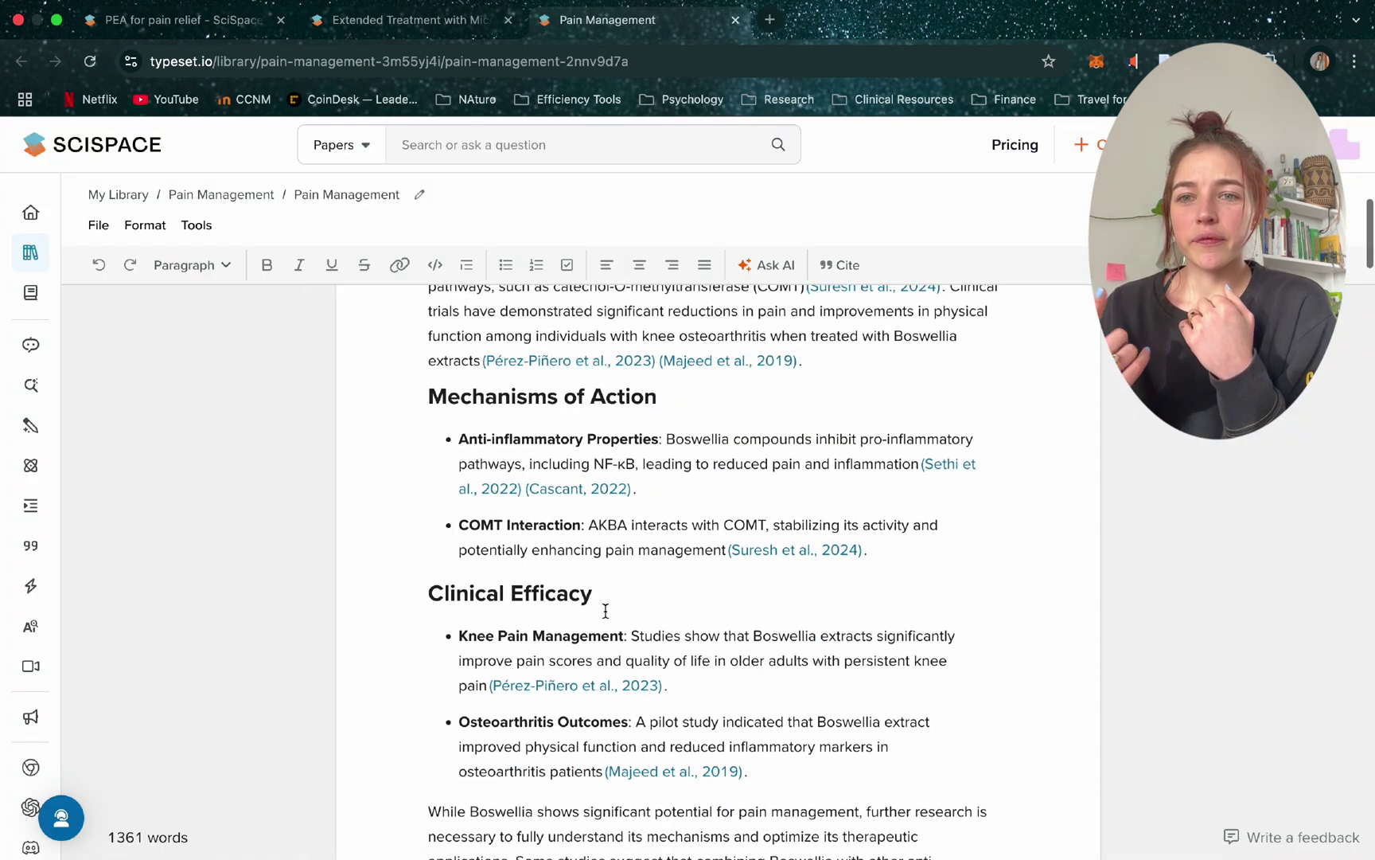
{"action": "scroll", "coordinate": [605, 611], "scroll_direction": "down", "scroll_amount": 2}
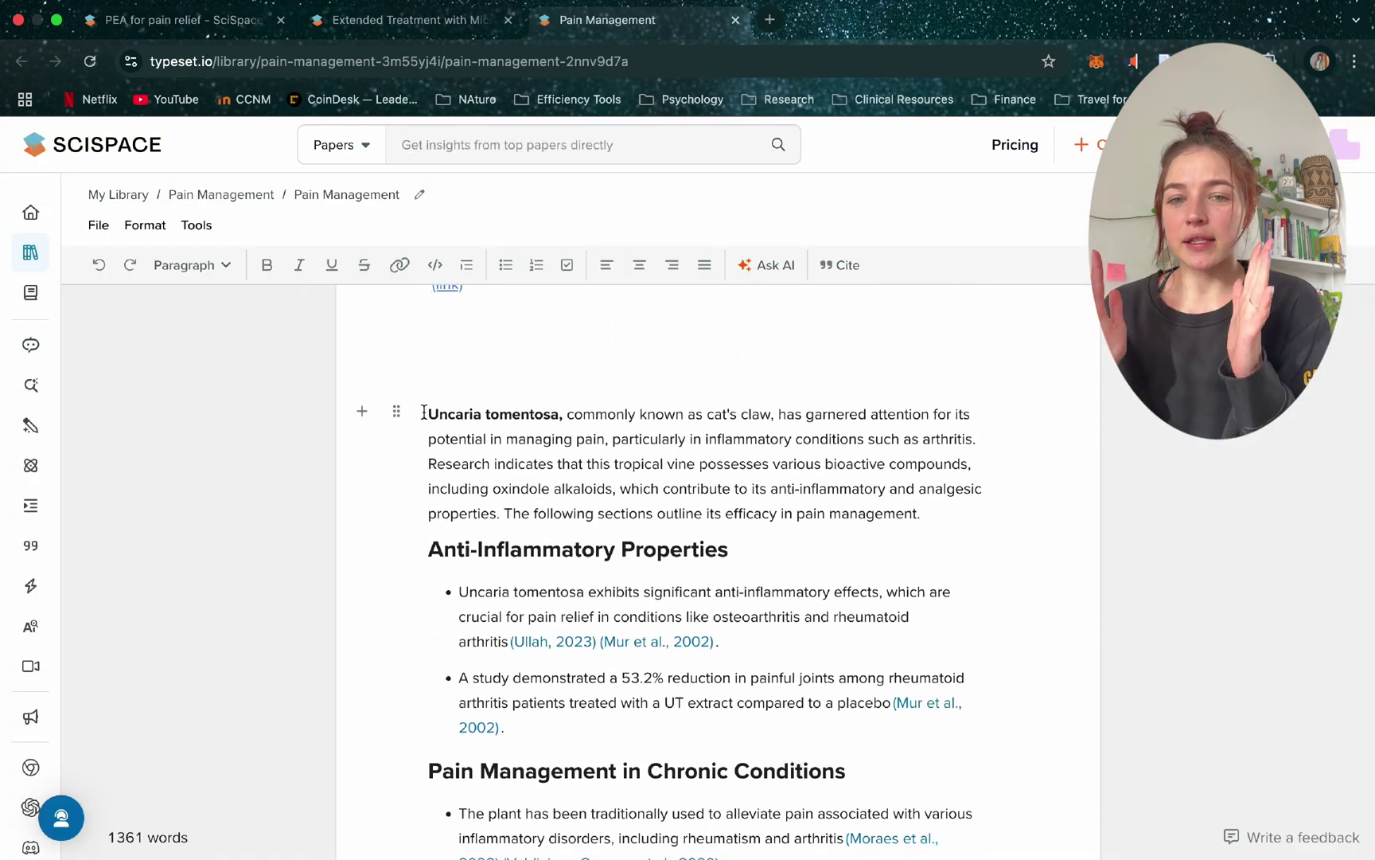
{"action": "left_click_drag", "start_coordinate": [428, 414], "coordinate": [562, 416]}
{"action": "scroll", "coordinate": [561, 415], "scroll_direction": "down", "scroll_amount": 13}
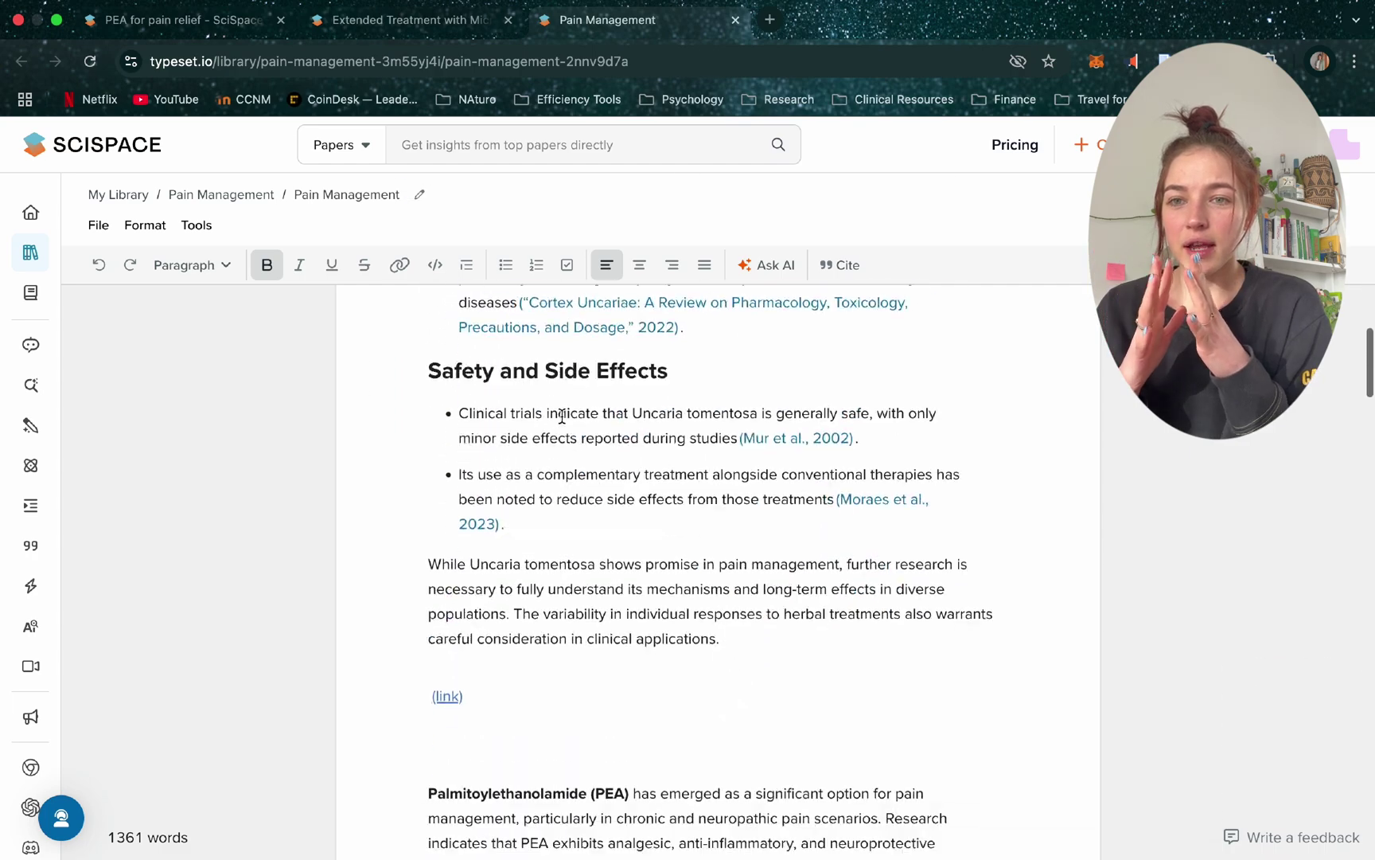
{"action": "left_click_drag", "start_coordinate": [429, 420], "coordinate": [629, 420]}
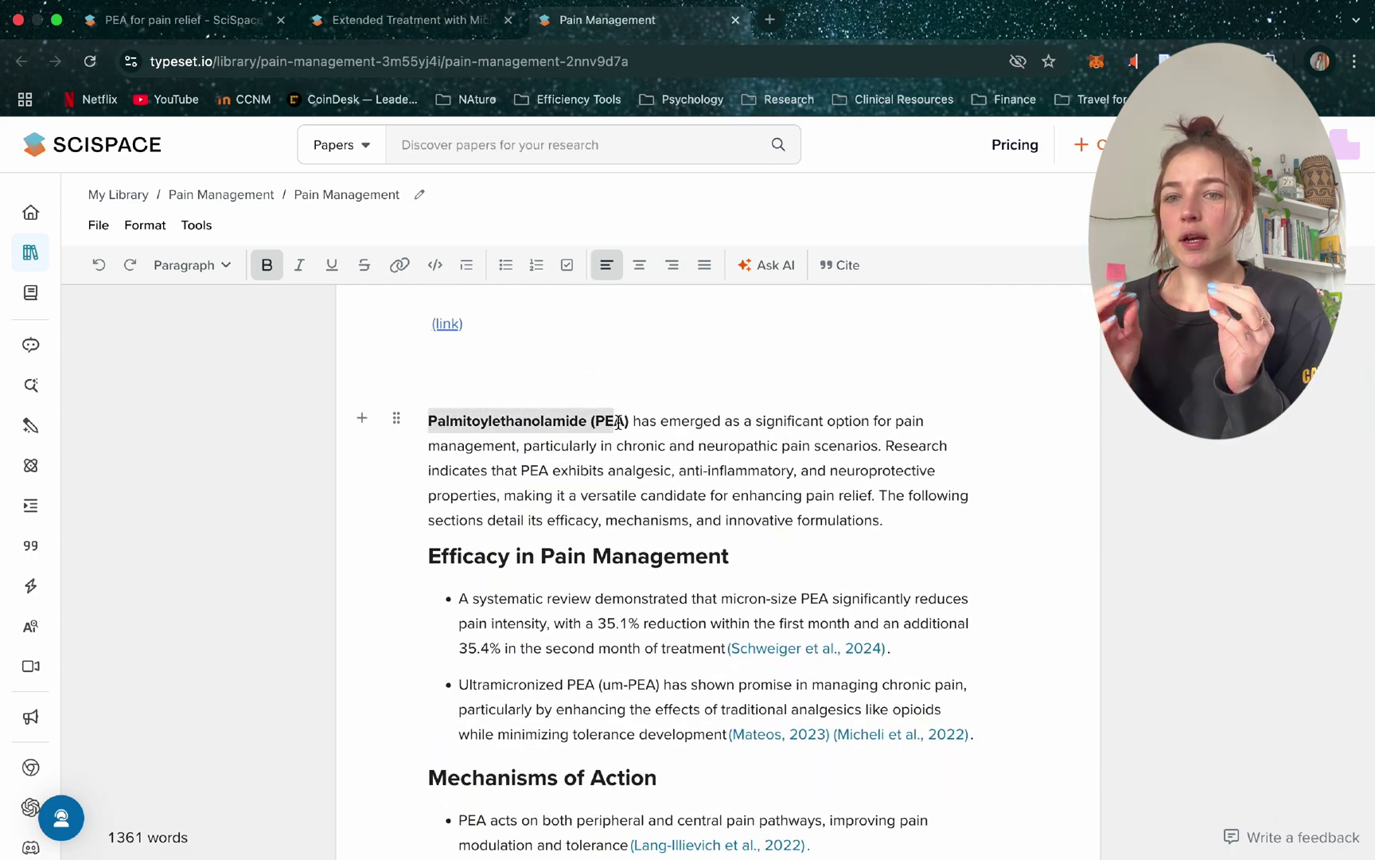
{"action": "scroll", "coordinate": [622, 424], "scroll_direction": "down", "scroll_amount": 10}
{"action": "scroll", "coordinate": [622, 425], "scroll_direction": "down", "scroll_amount": 15}
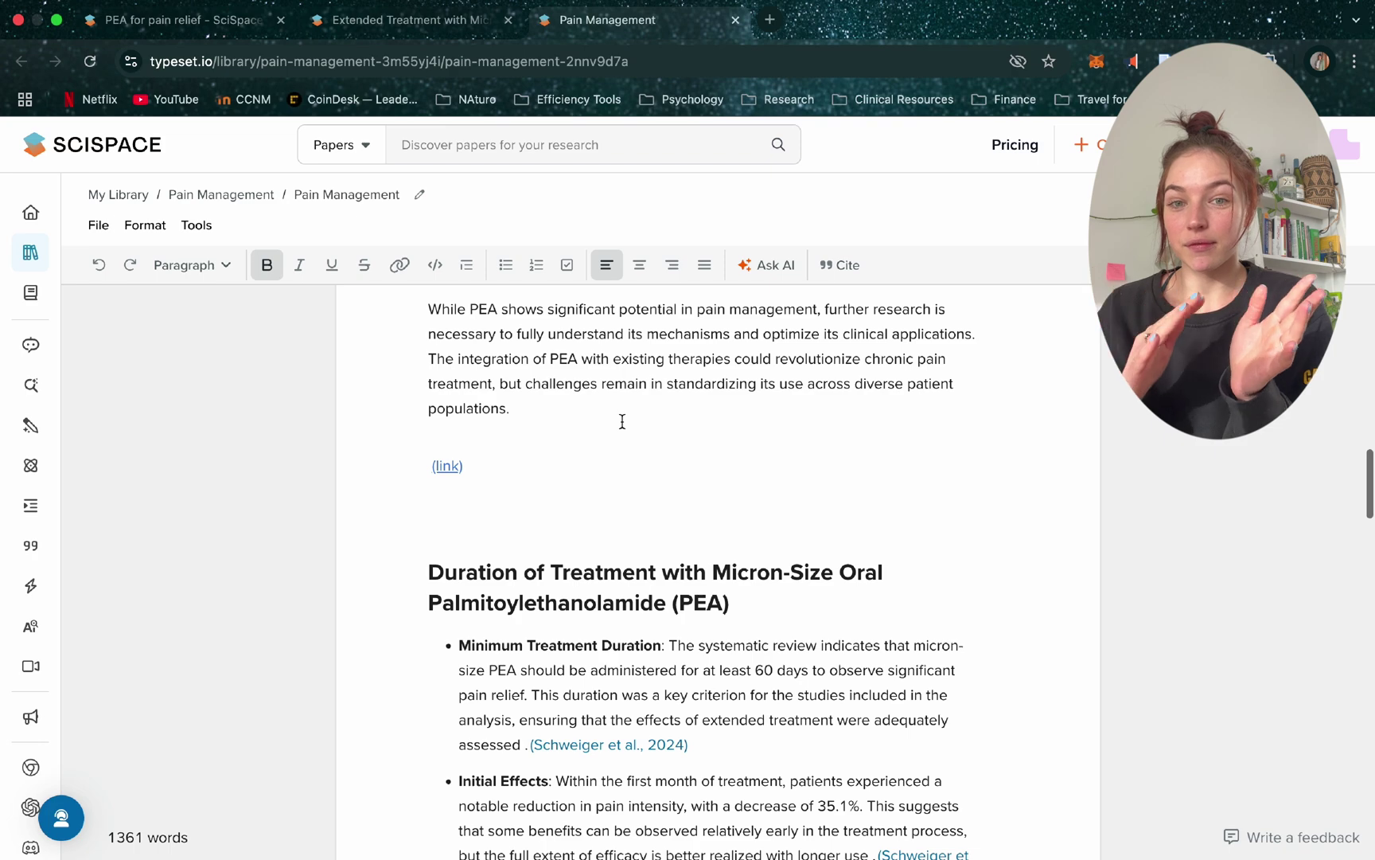
Search the Pain Management notebook for "boswellia", look through the surrounding text and close the search
{"action": "key", "text": "super+f"}
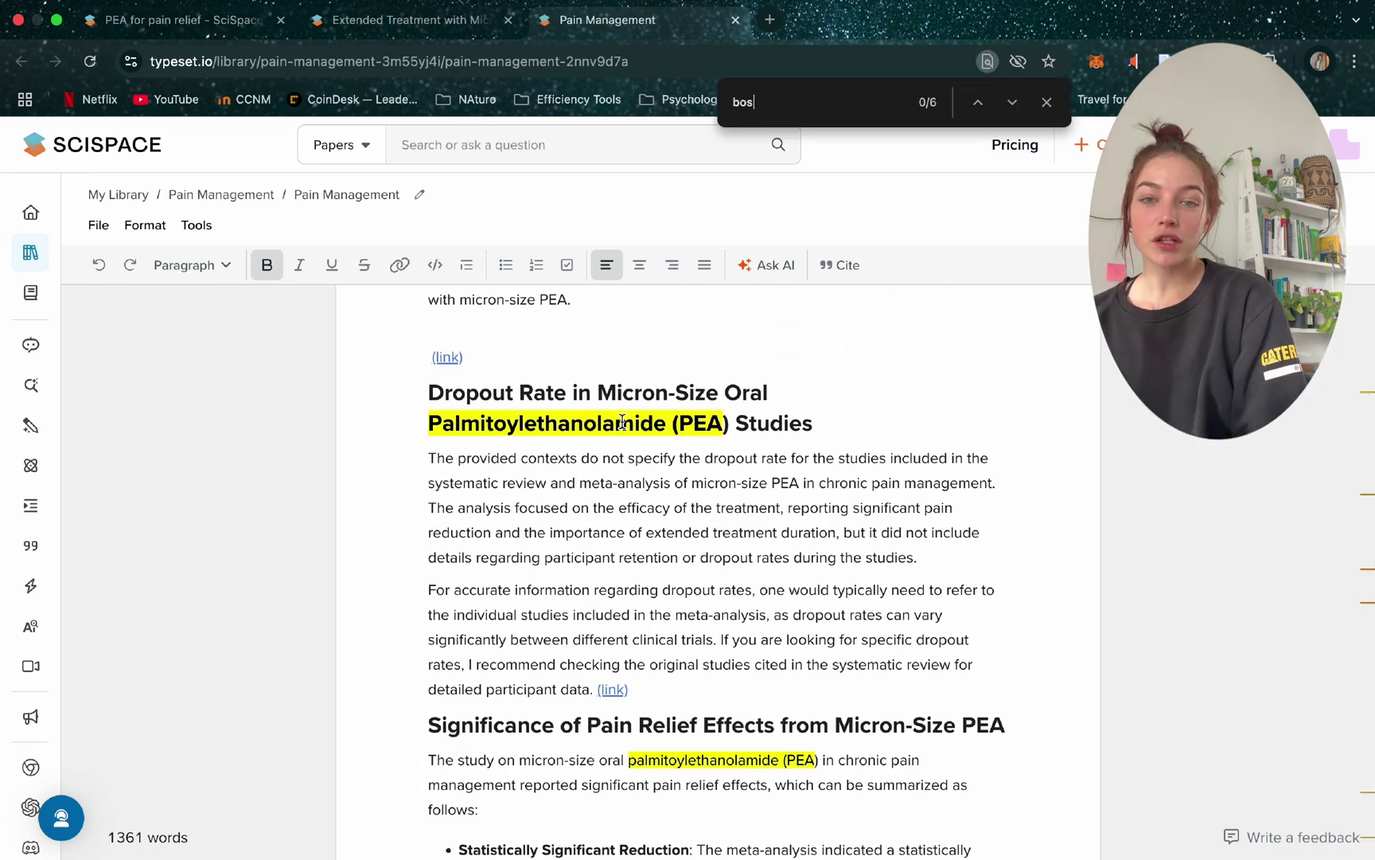
{"action": "type", "text": "boswe"}
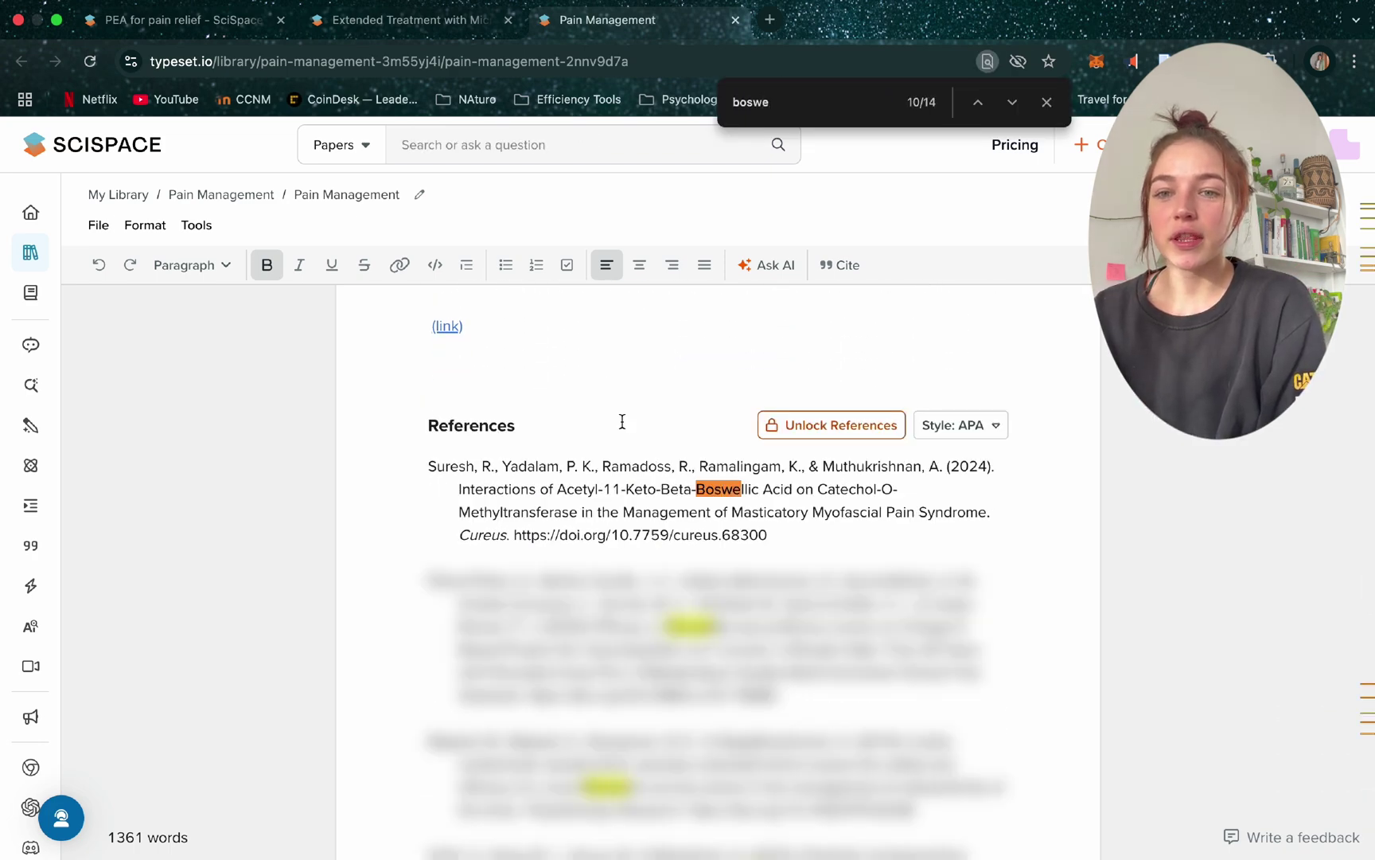
{"action": "type", "text": "llia"}
{"action": "scroll", "coordinate": [628, 480], "scroll_direction": "up", "scroll_amount": 10}
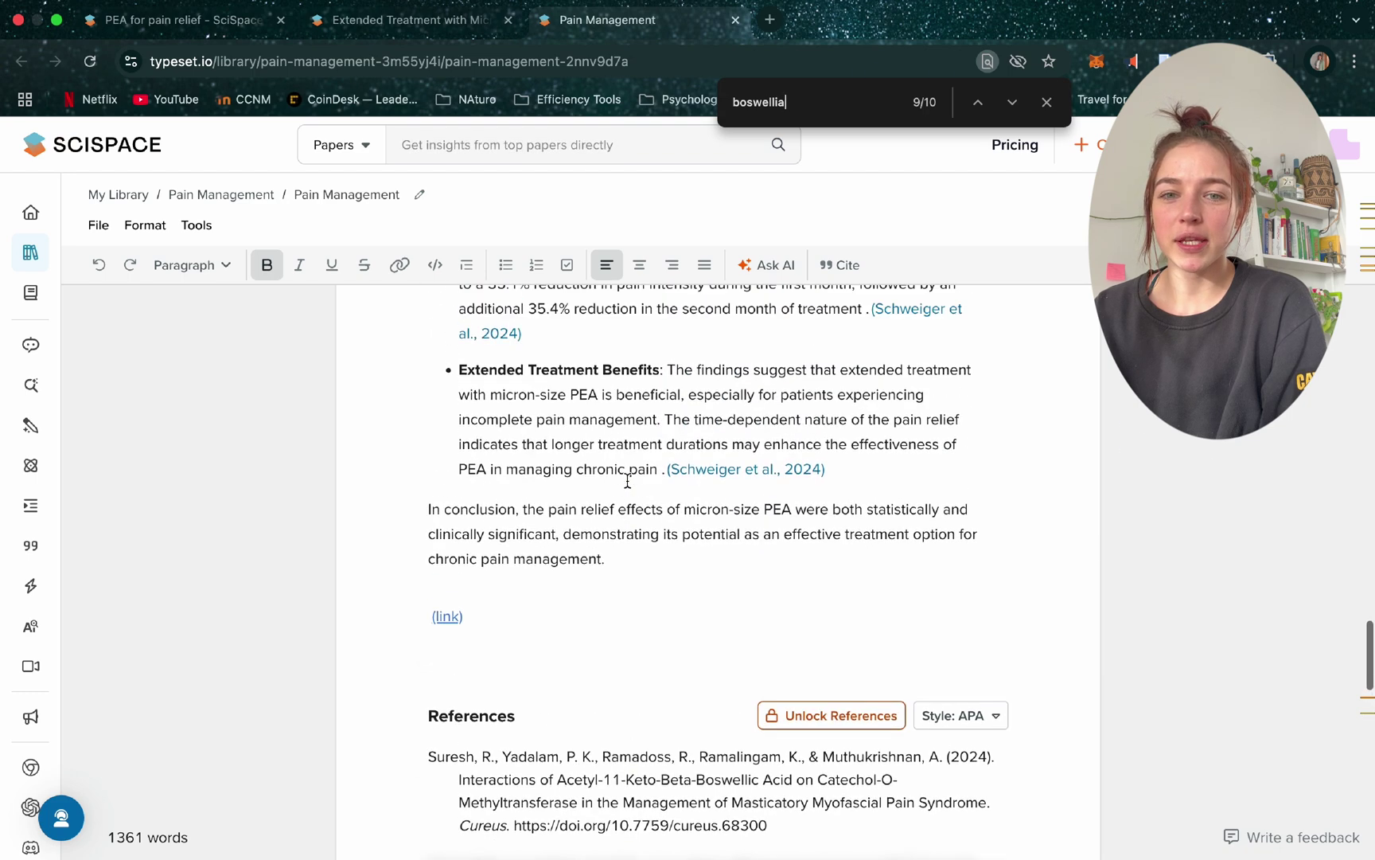
{"action": "left_click", "coordinate": [1043, 102]}
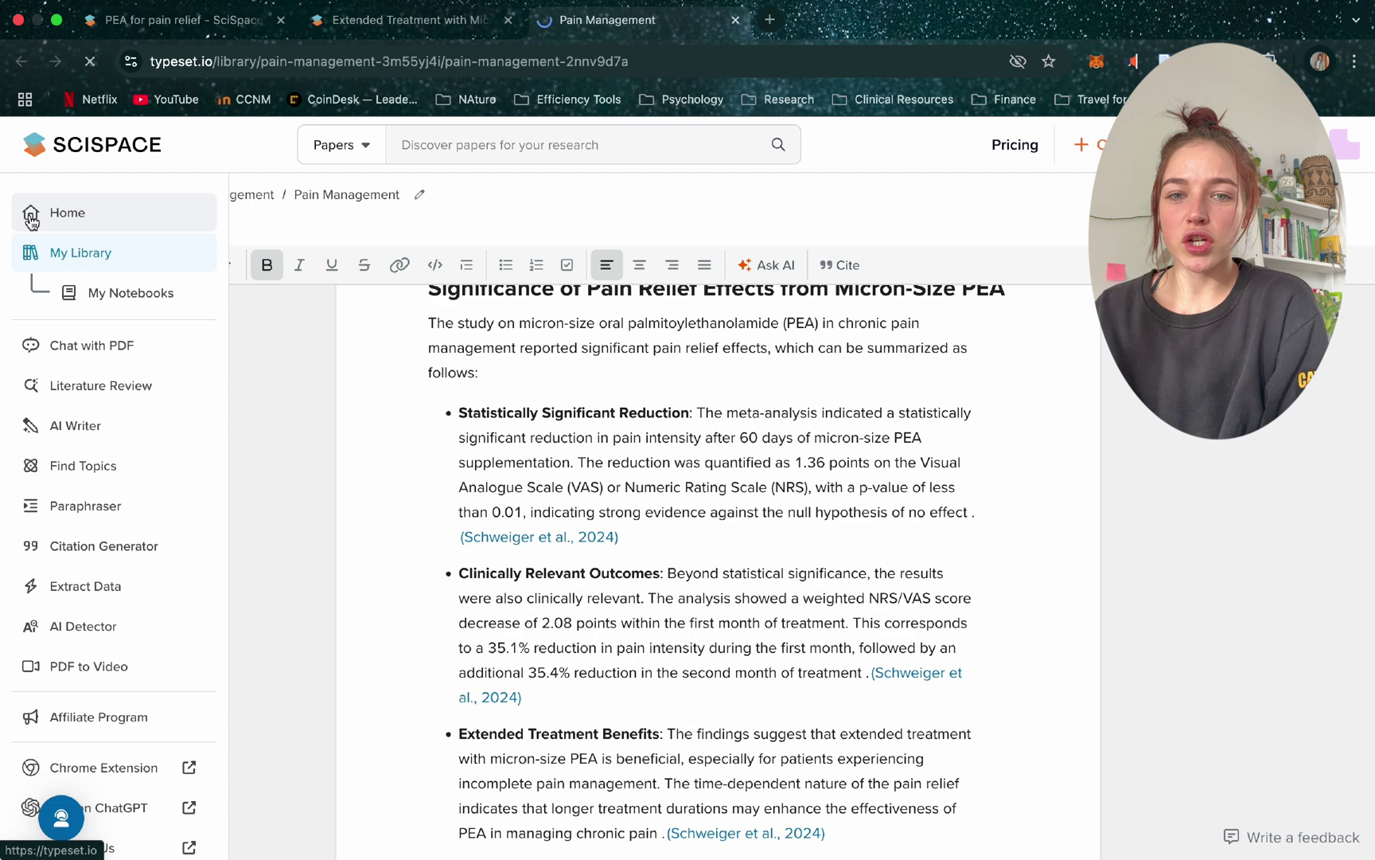
Go to the SciSpace home page and look over the tools offered for researchers, students and authors
{"action": "left_click", "coordinate": [31, 216]}
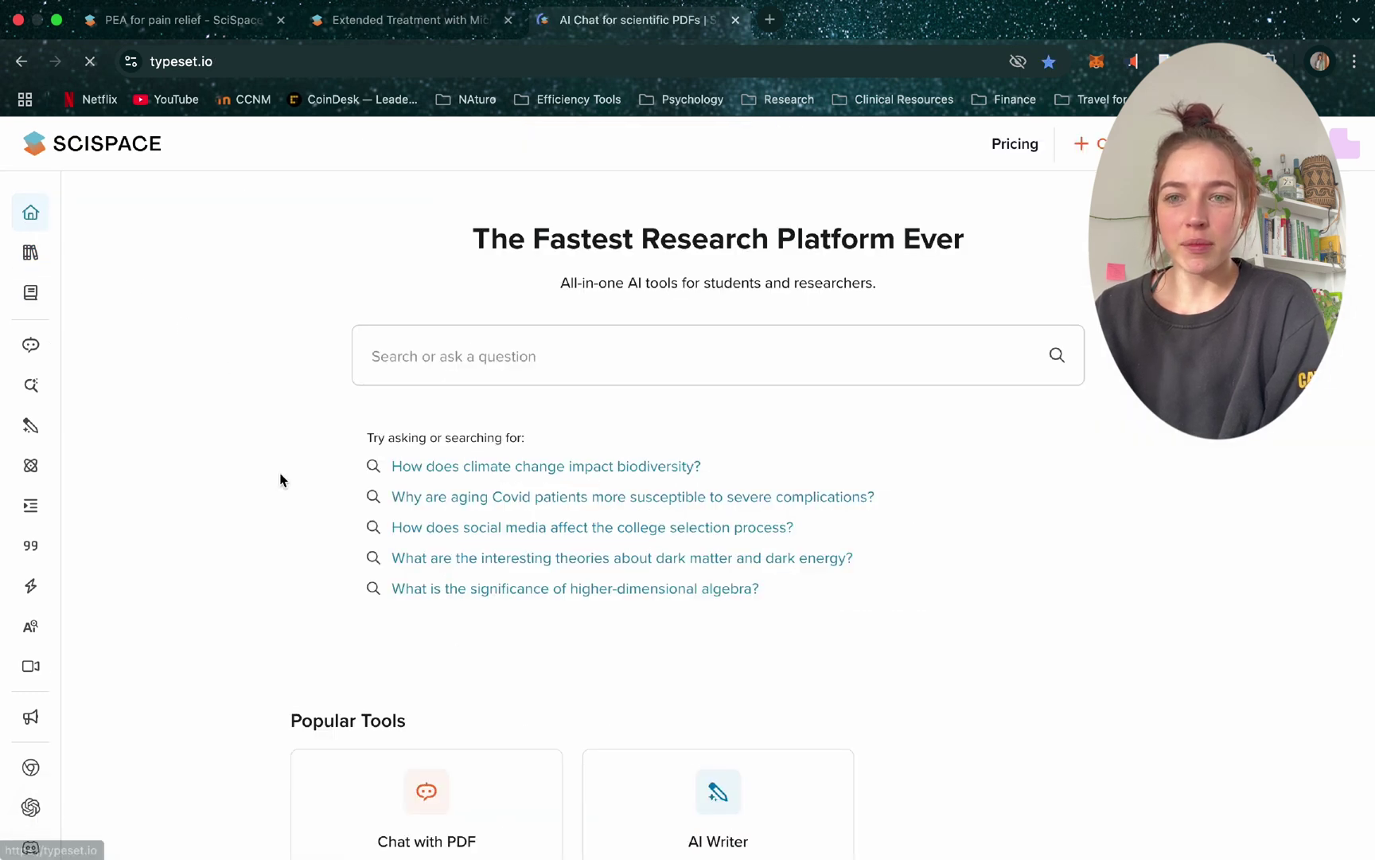
{"action": "scroll", "coordinate": [280, 480], "scroll_direction": "down", "scroll_amount": 8}
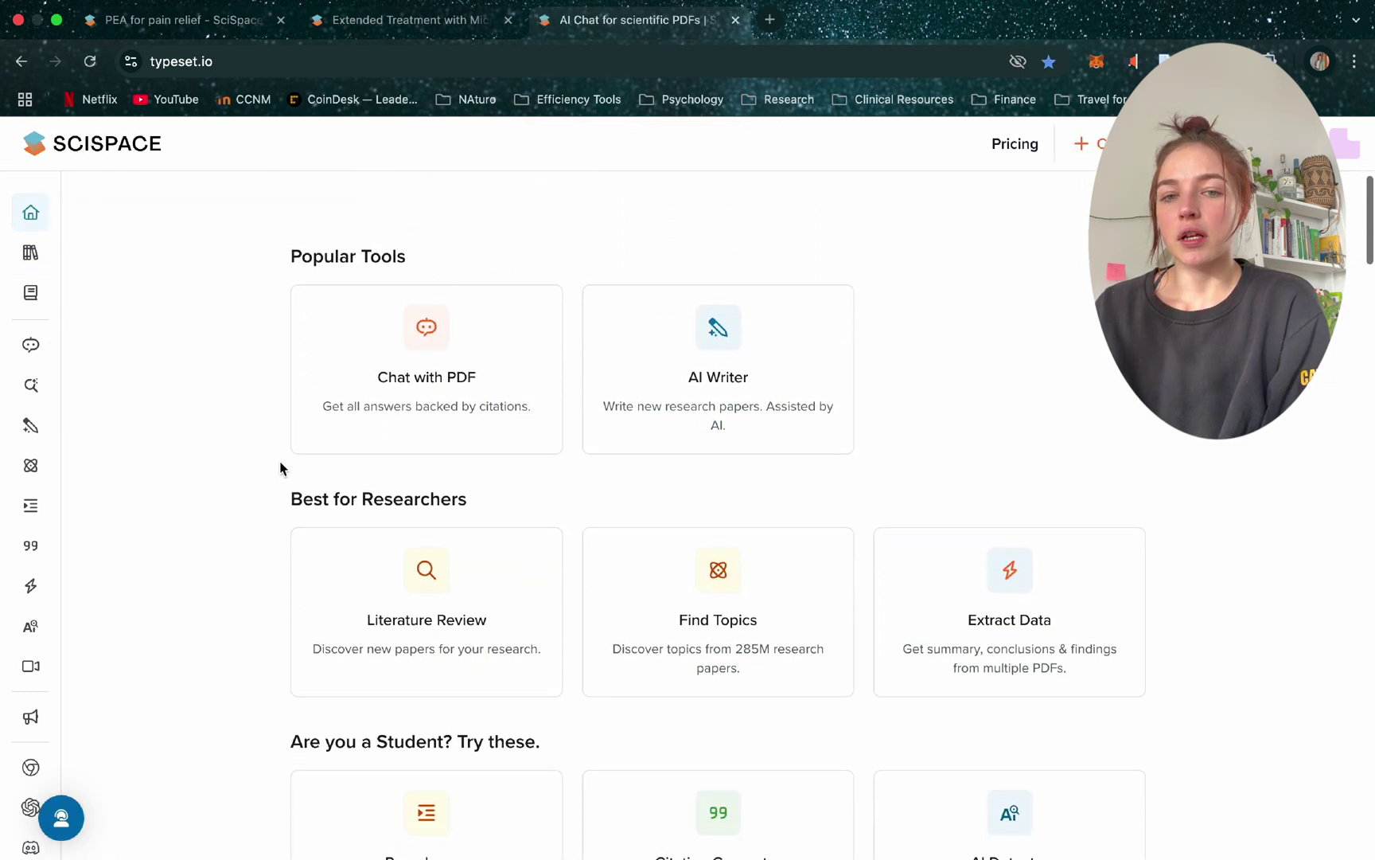
{"action": "scroll", "coordinate": [279, 468], "scroll_direction": "down", "scroll_amount": 3}
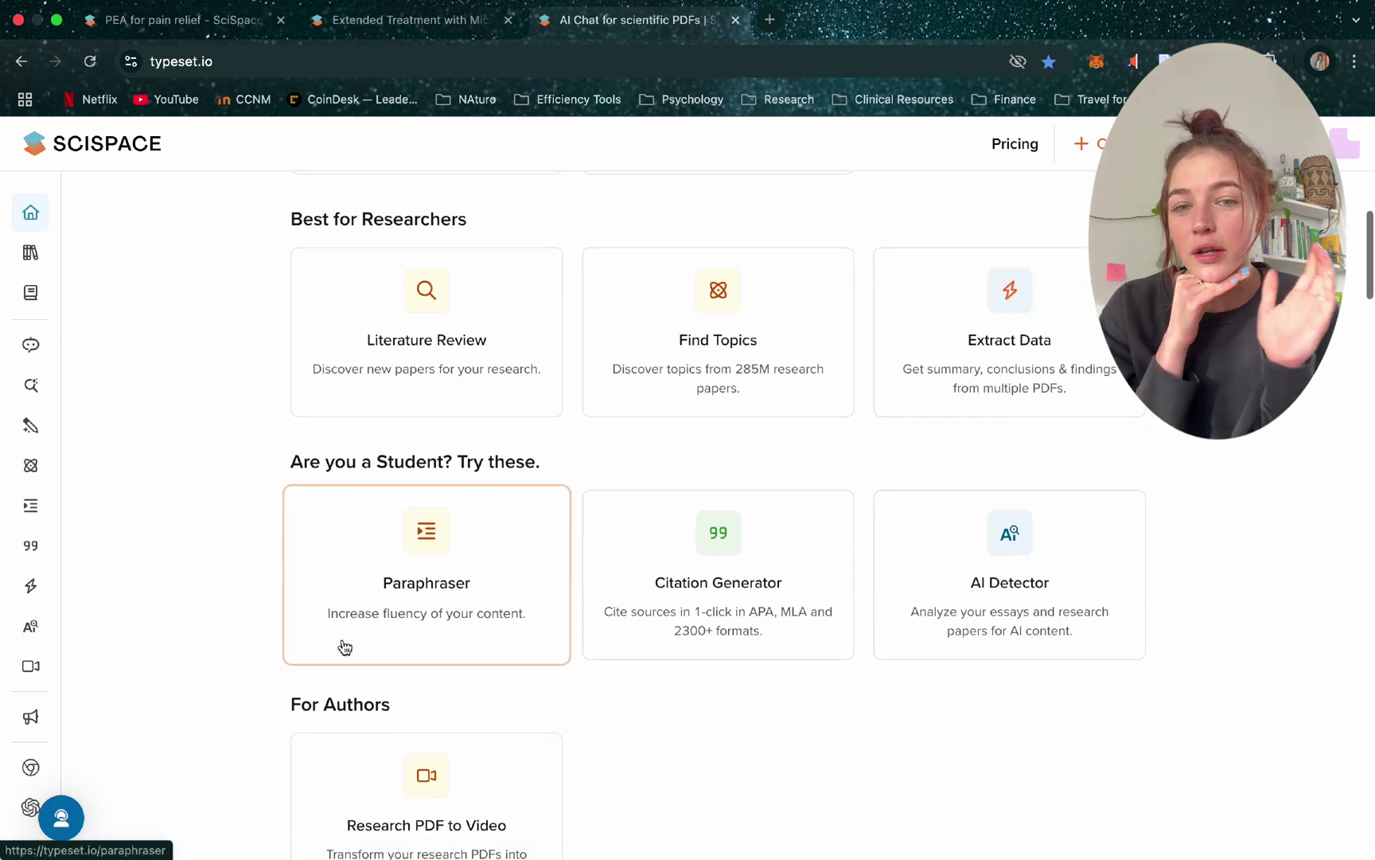
{"action": "scroll", "coordinate": [345, 646], "scroll_direction": "down", "scroll_amount": 4}
{"action": "scroll", "coordinate": [266, 673], "scroll_direction": "down", "scroll_amount": 5}
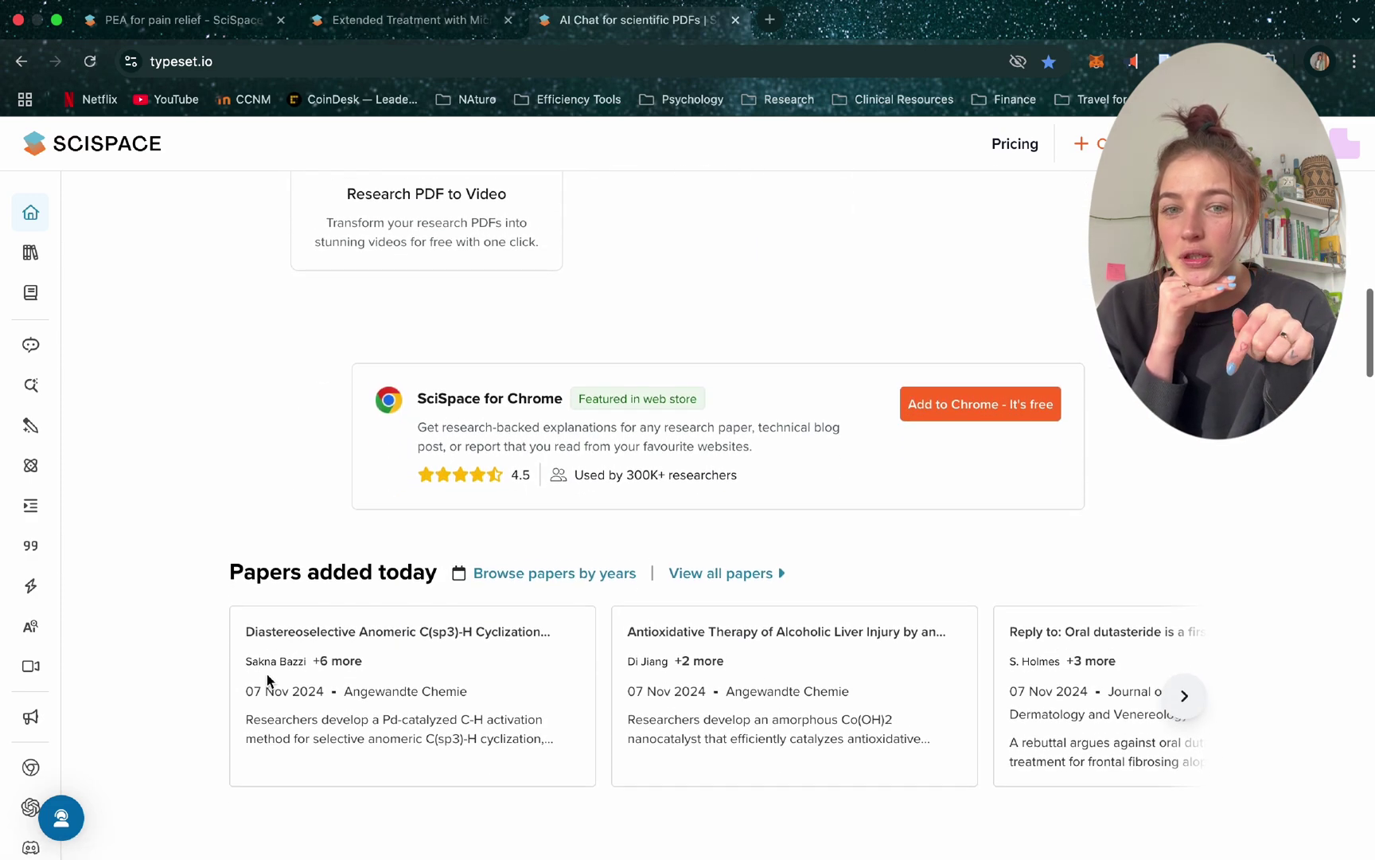
{"action": "scroll", "coordinate": [267, 673], "scroll_direction": "up", "scroll_amount": 4}
{"action": "scroll", "coordinate": [266, 673], "scroll_direction": "up", "scroll_amount": 12}
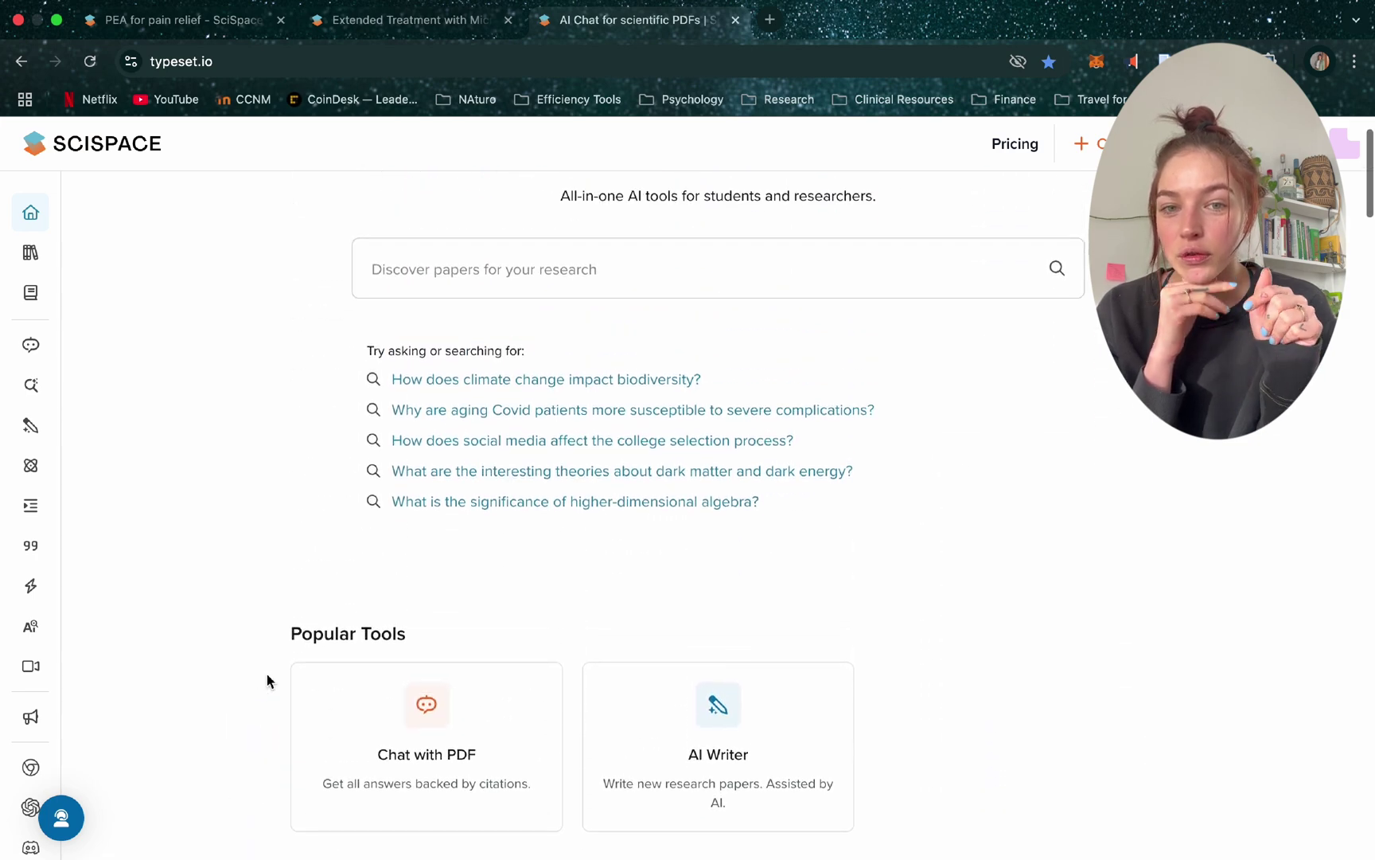
{"action": "scroll", "coordinate": [267, 679], "scroll_direction": "up", "scroll_amount": 1}
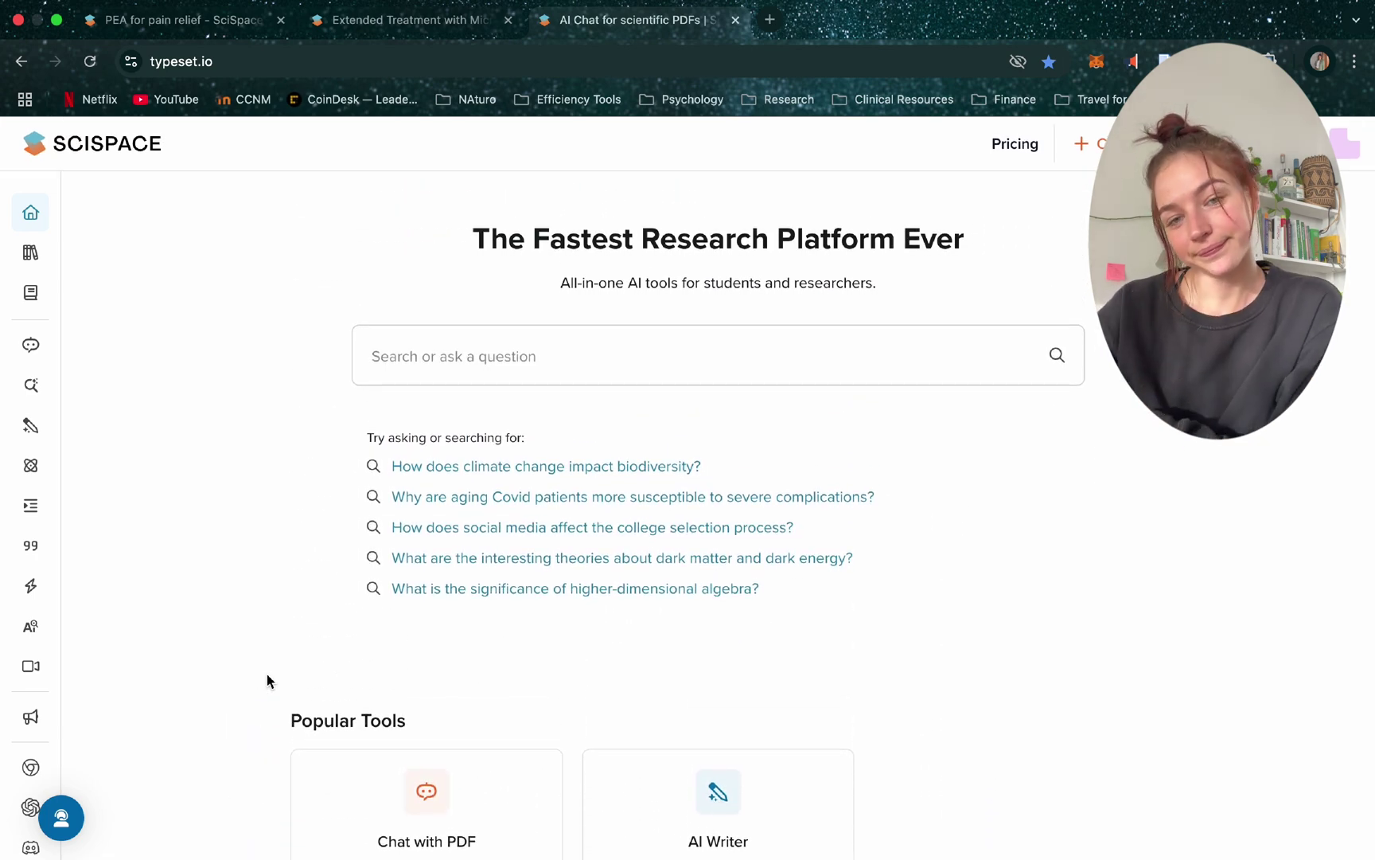